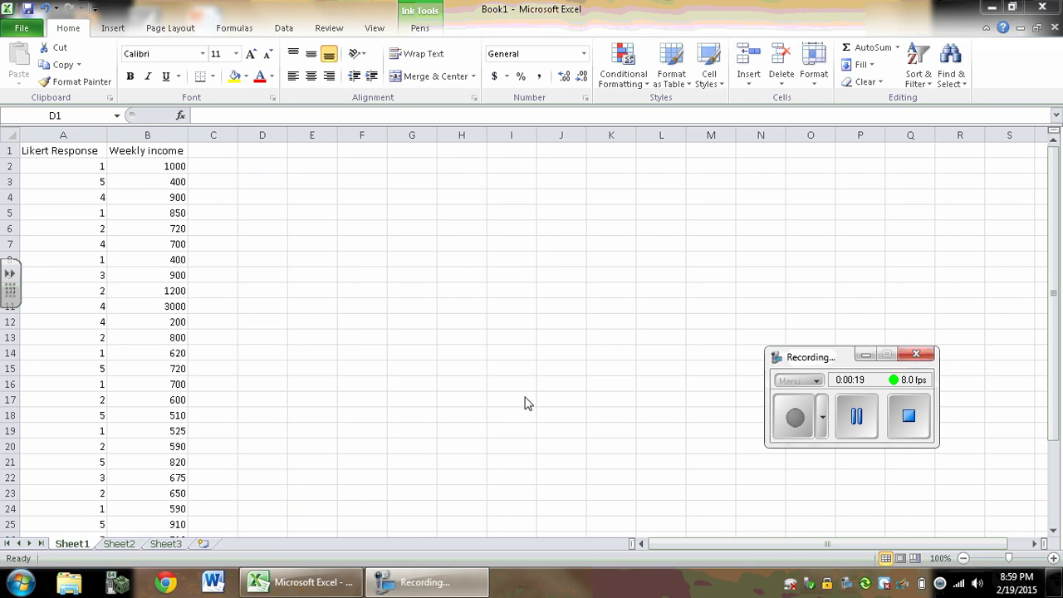
Step: Bring Excel forward and display the Data ribbon with its Data Analysis tools
click(865, 355)
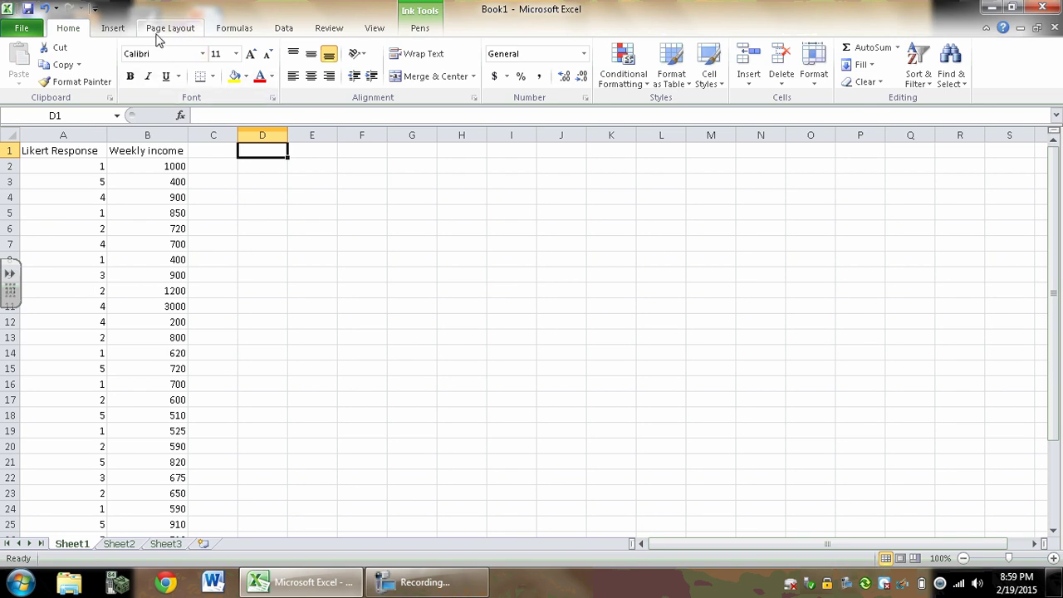
click(284, 28)
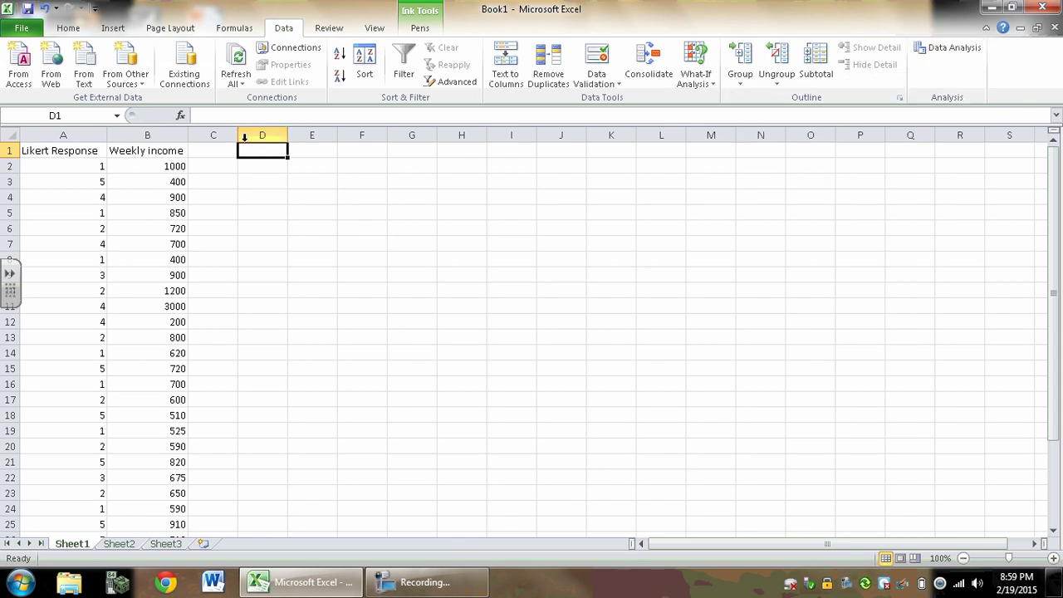
Step: Enter a Bins column in D1:D6 with heading Bins and values 1 to 5
text(Bins)
key(Return)
text(1 2 3 4 5)
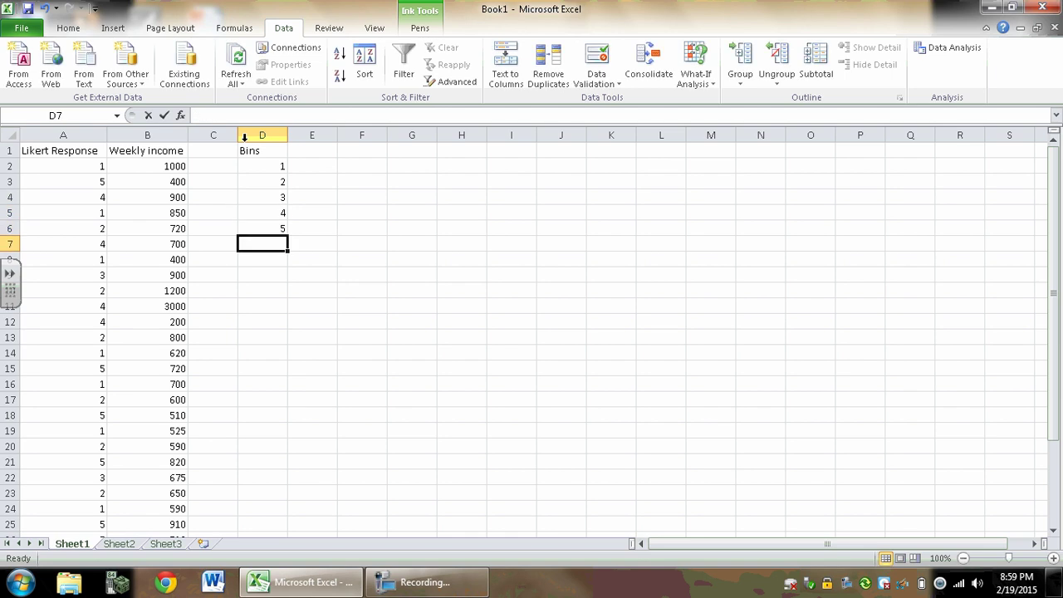
Step: Start a Histogram analysis using the Likert responses A1:A31 as the input range
click(953, 50)
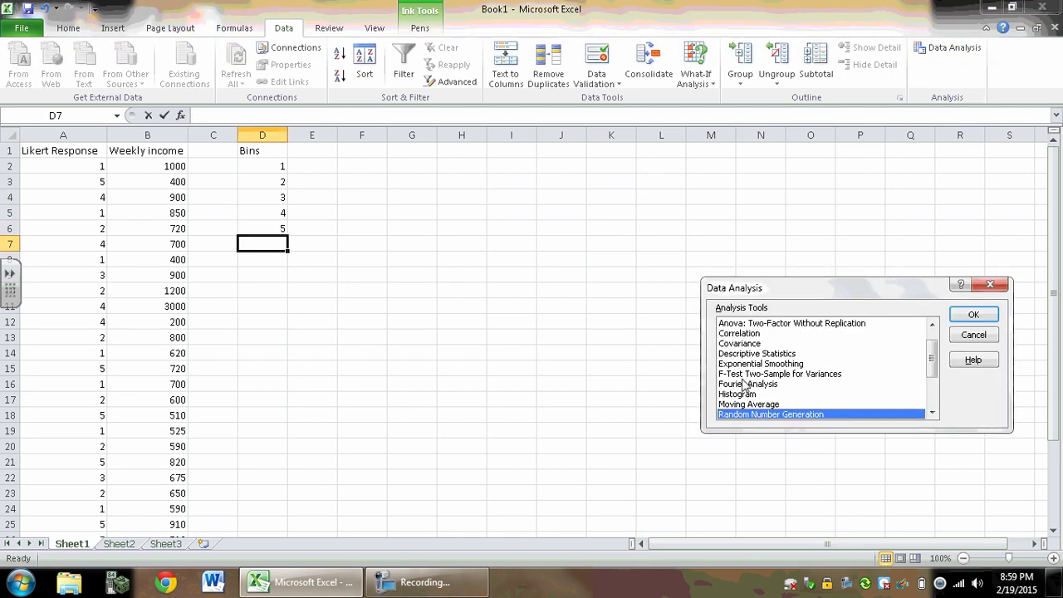
click(737, 394)
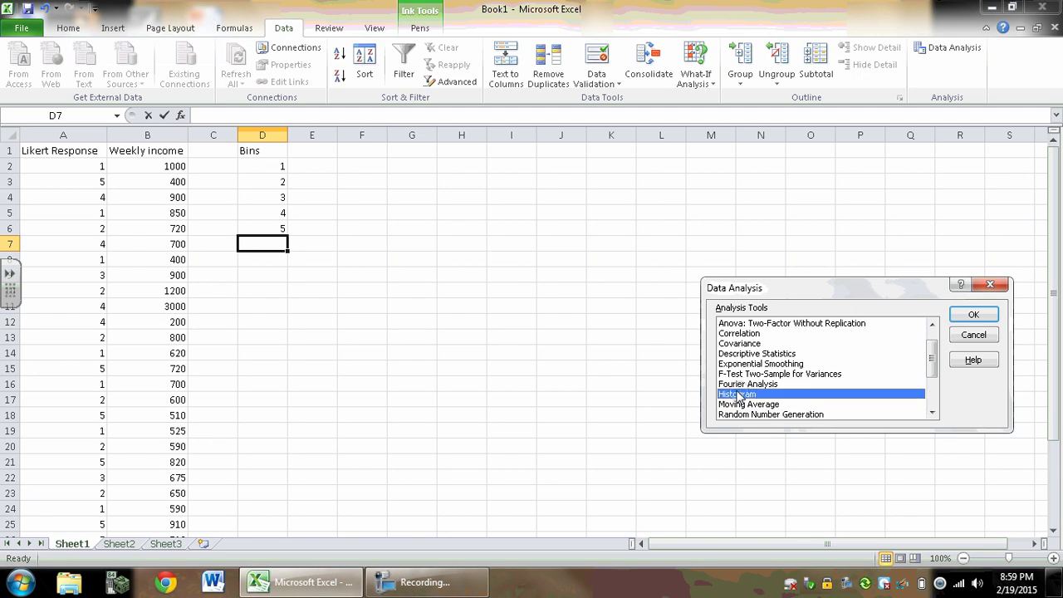
click(973, 316)
click(916, 284)
drag(64, 152, 88, 507)
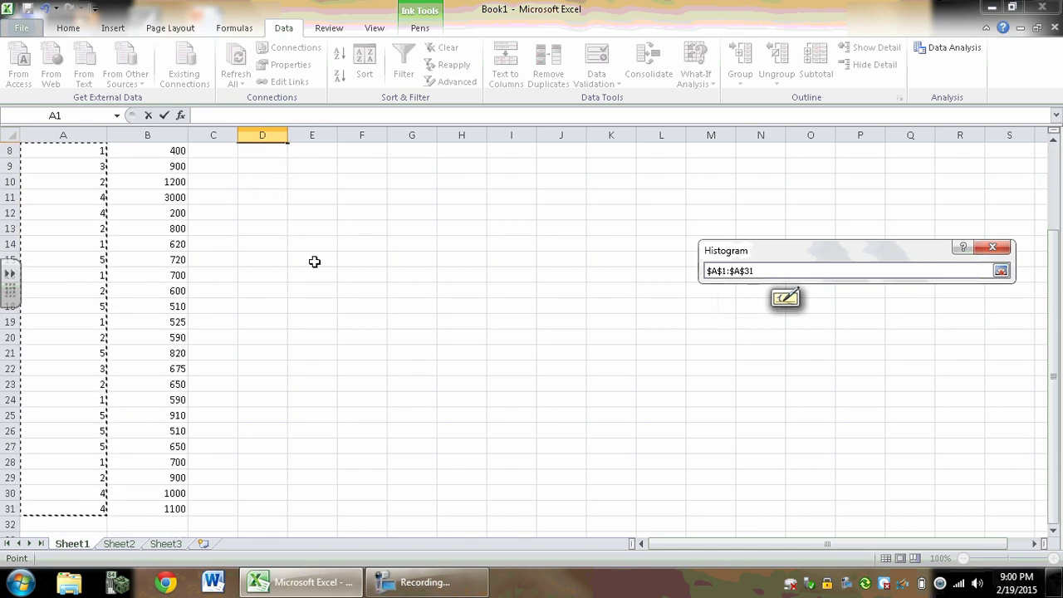
click(1000, 271)
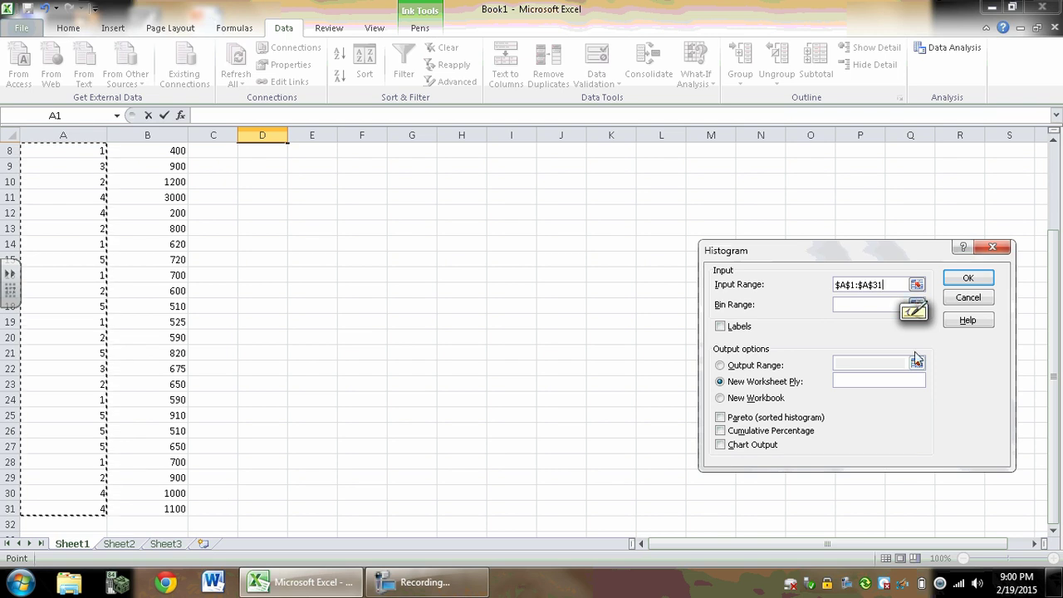
click(881, 308)
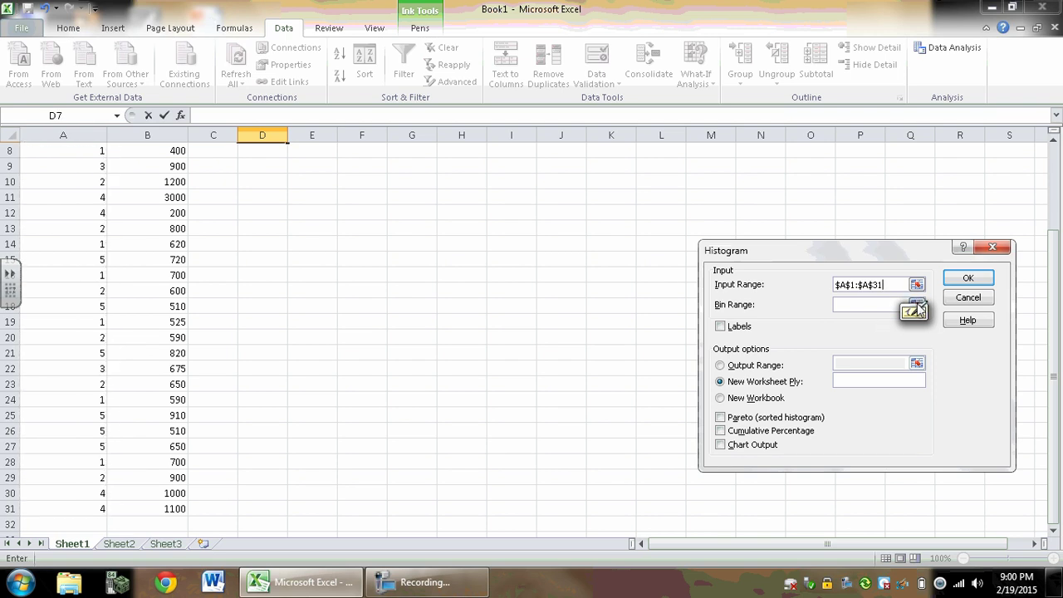
Step: Set the histogram bin range to the Bins cells D1:D6
click(917, 304)
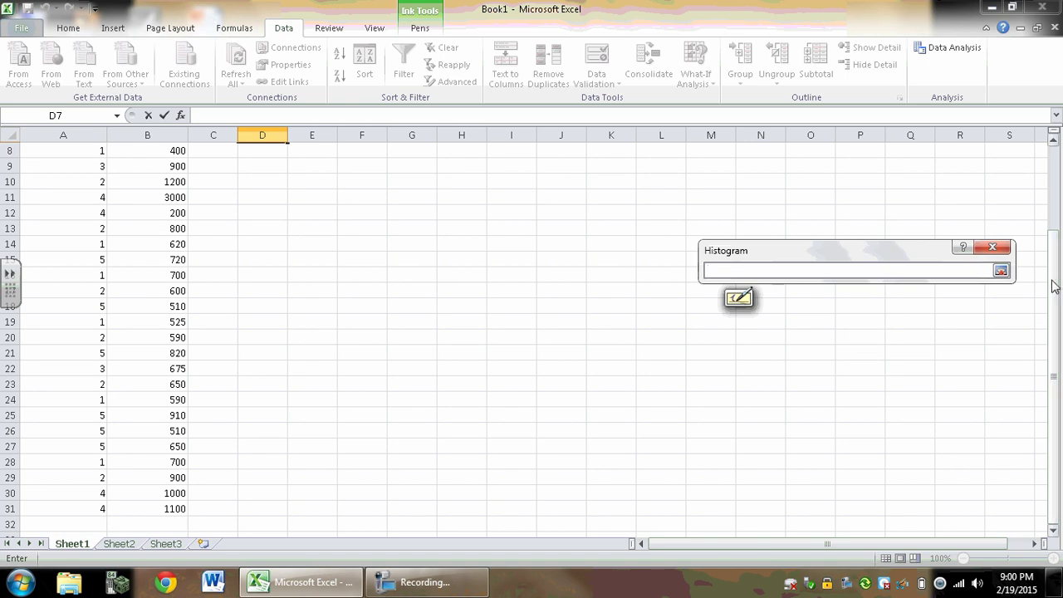
scroll(1050, 285, right, 4)
drag(393, 150, 941, 275)
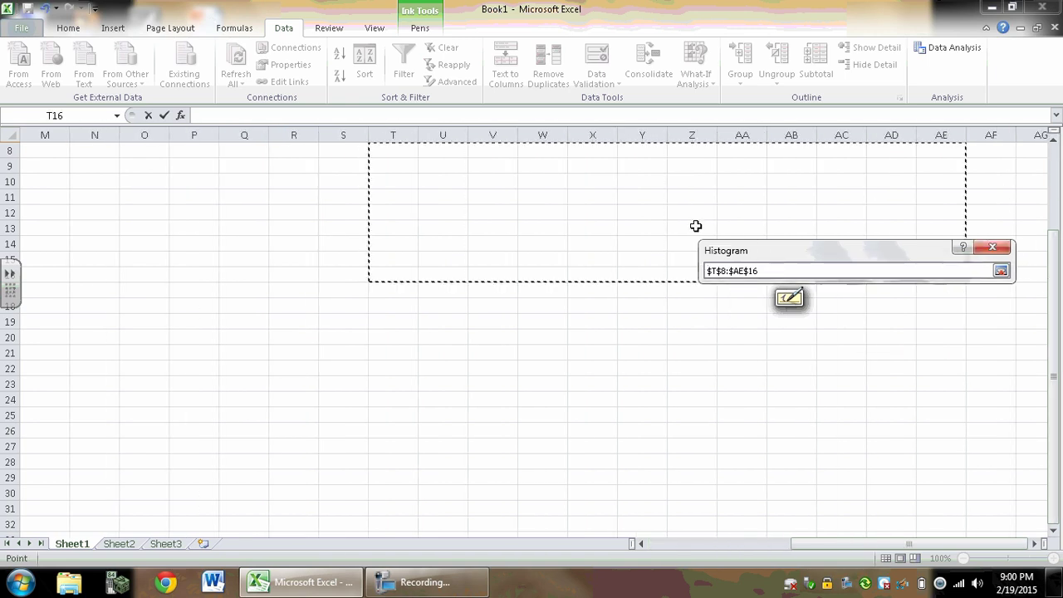
drag(814, 542, 636, 543)
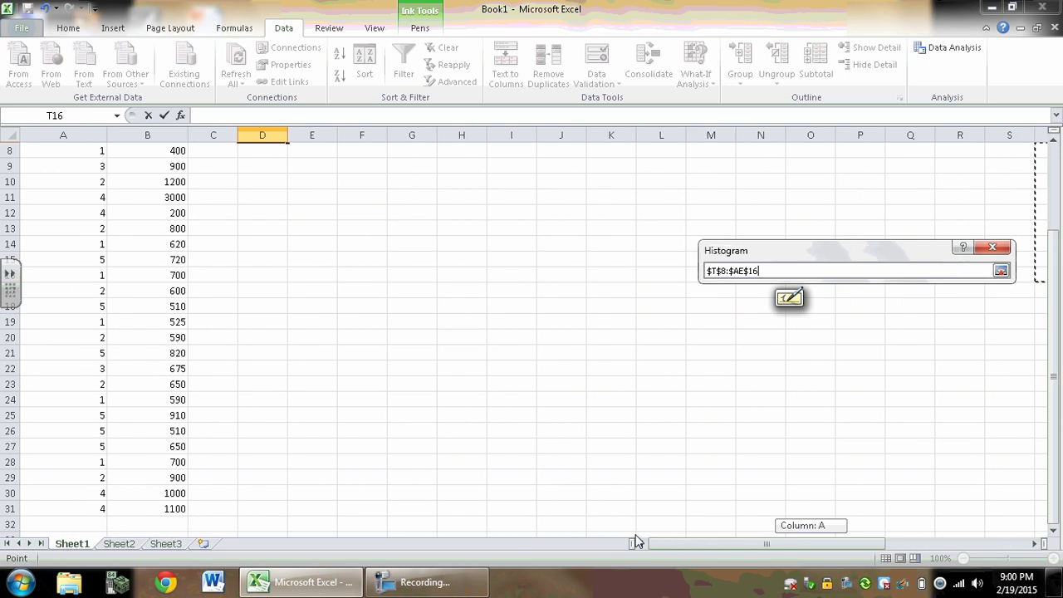
click(1053, 173)
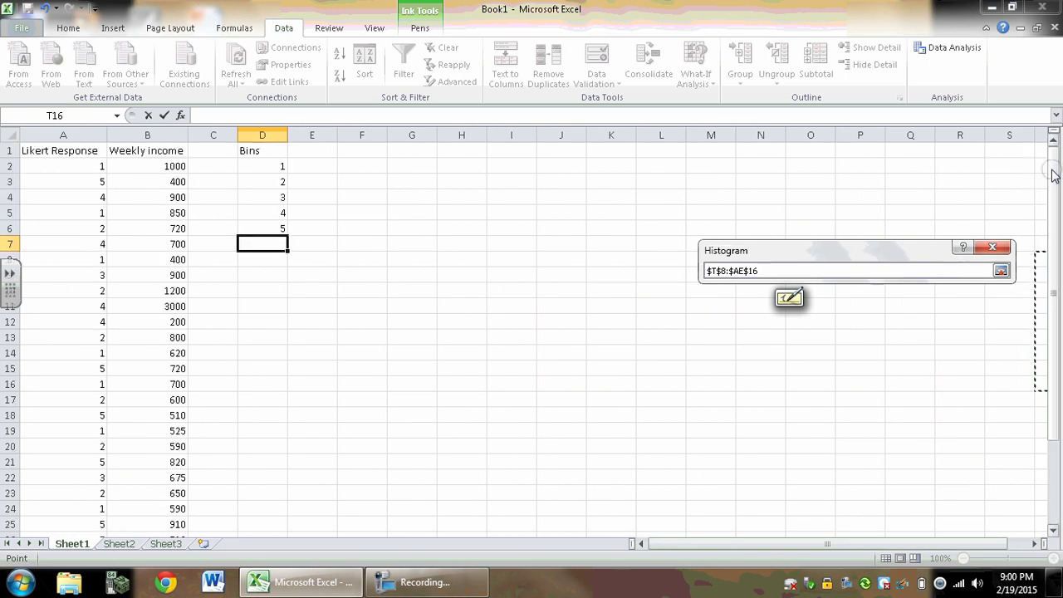
drag(254, 150, 256, 233)
click(1001, 270)
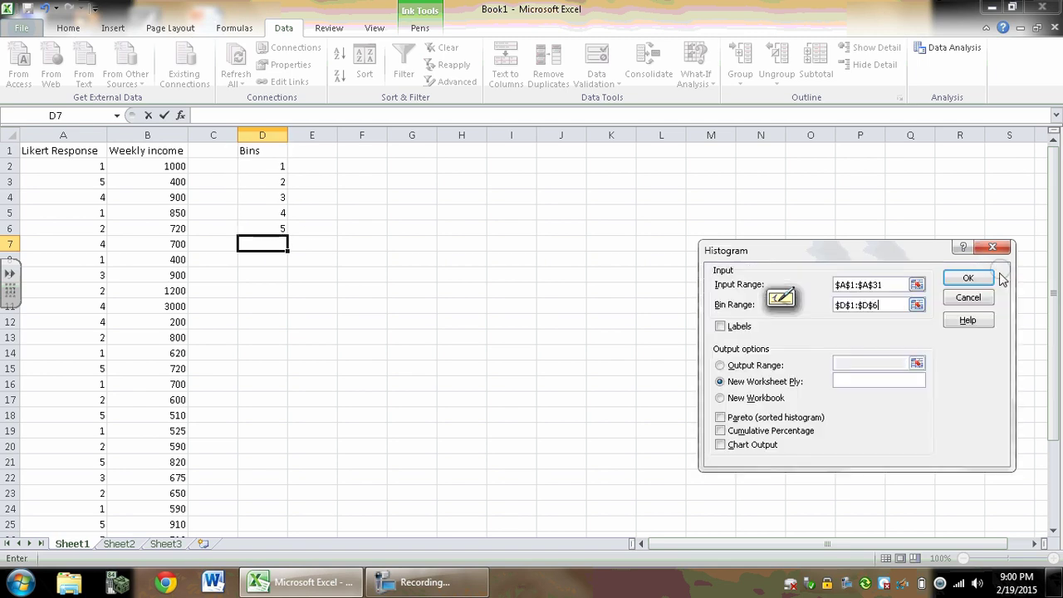
Step: Enable Labels and Chart Output, output to E1, and run the histogram
click(721, 327)
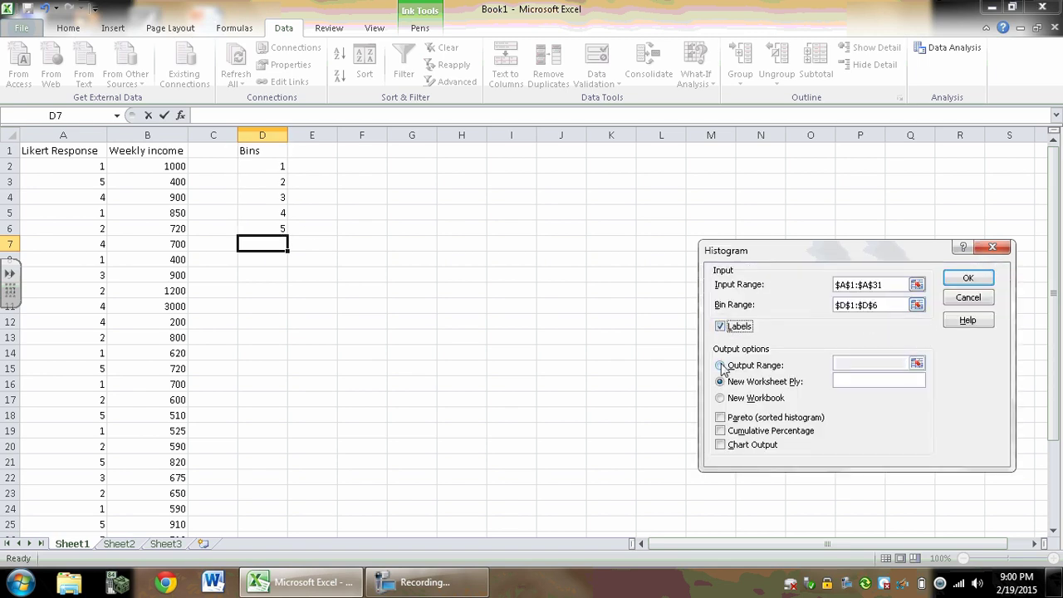
click(720, 365)
click(916, 363)
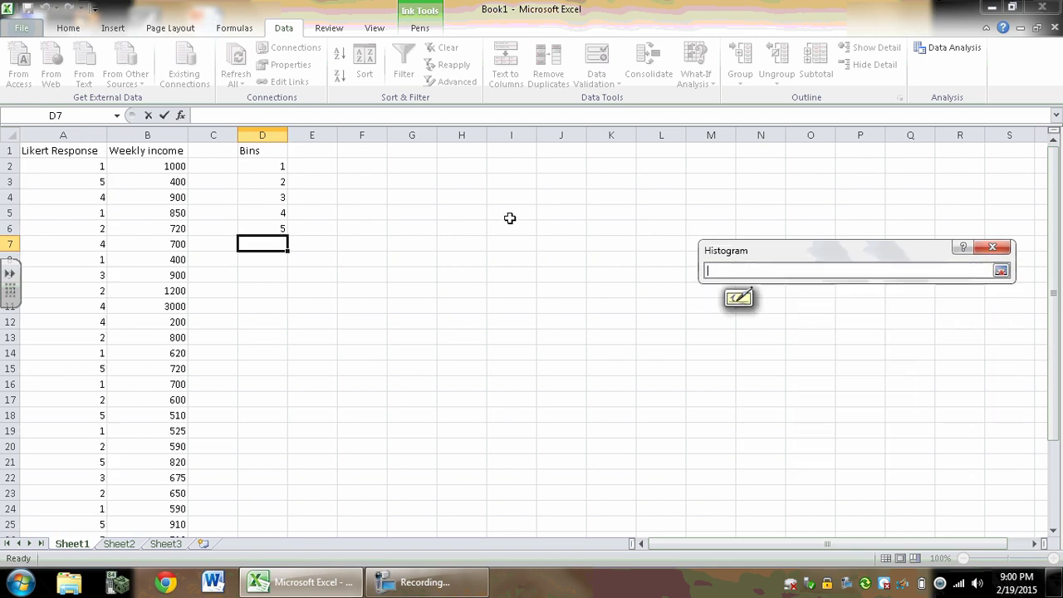
click(309, 149)
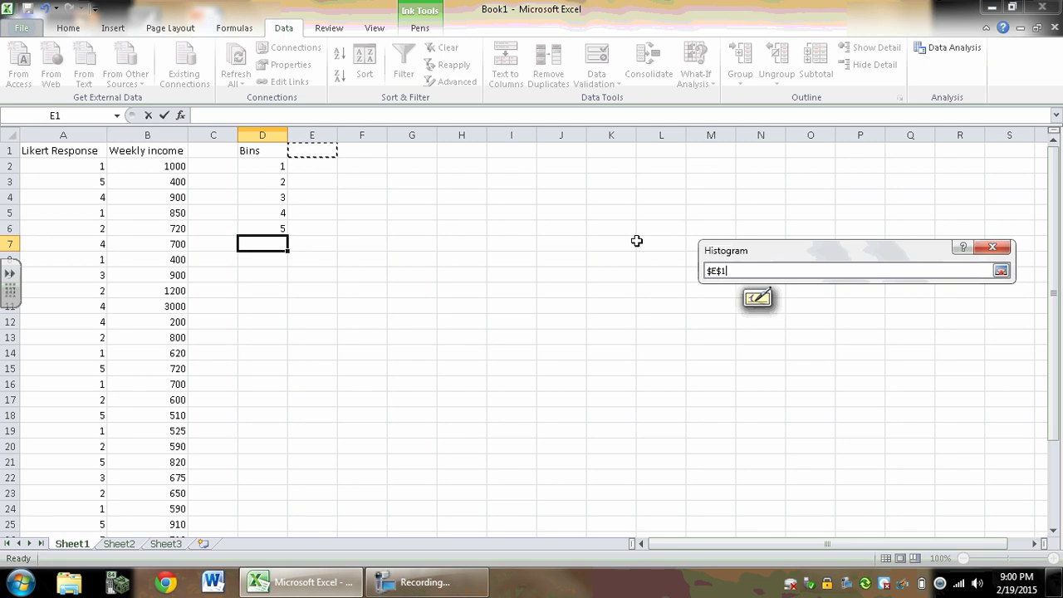
click(1001, 272)
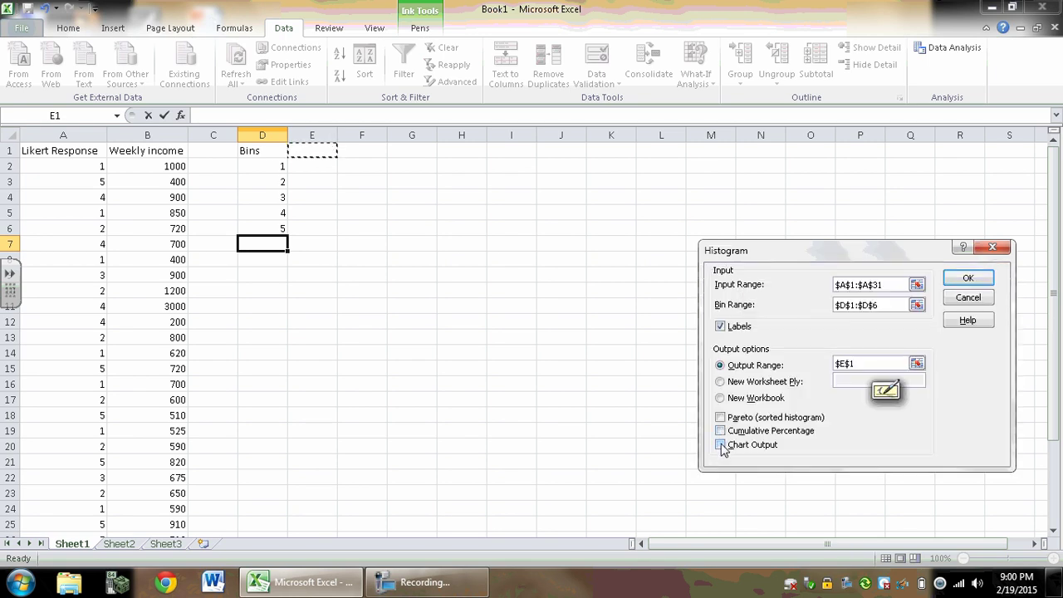
click(720, 445)
click(967, 278)
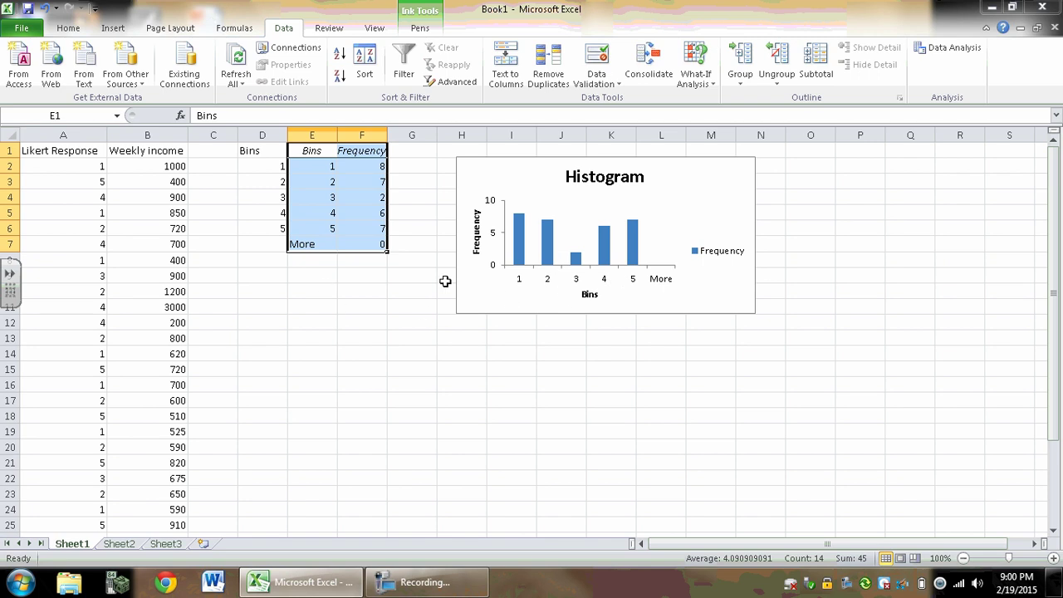
Step: Delete the histogram chart and start a counts table with SD over 8 in H1:H2
click(616, 160)
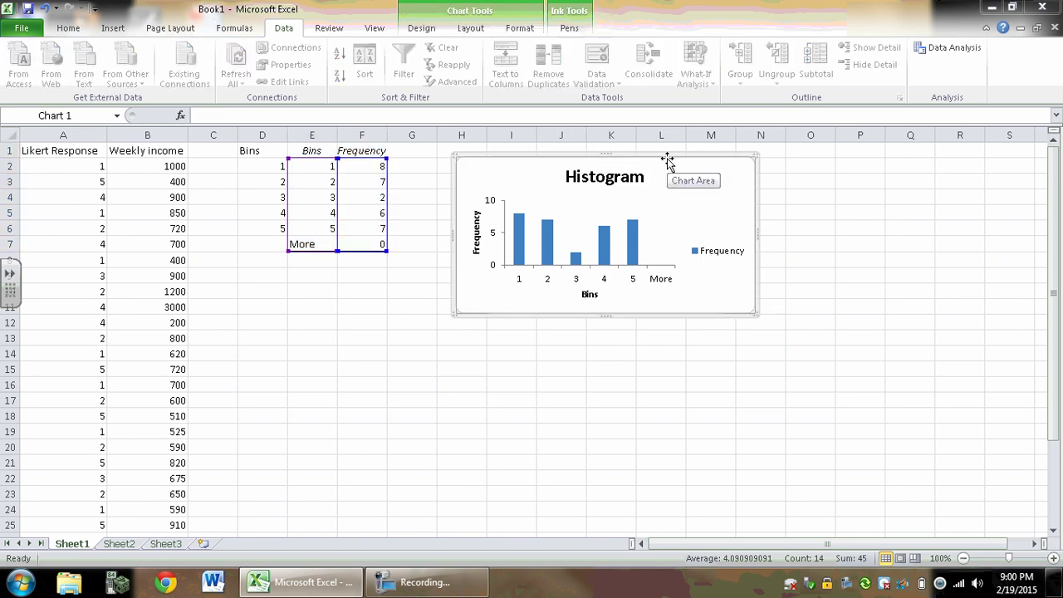
key(Delete)
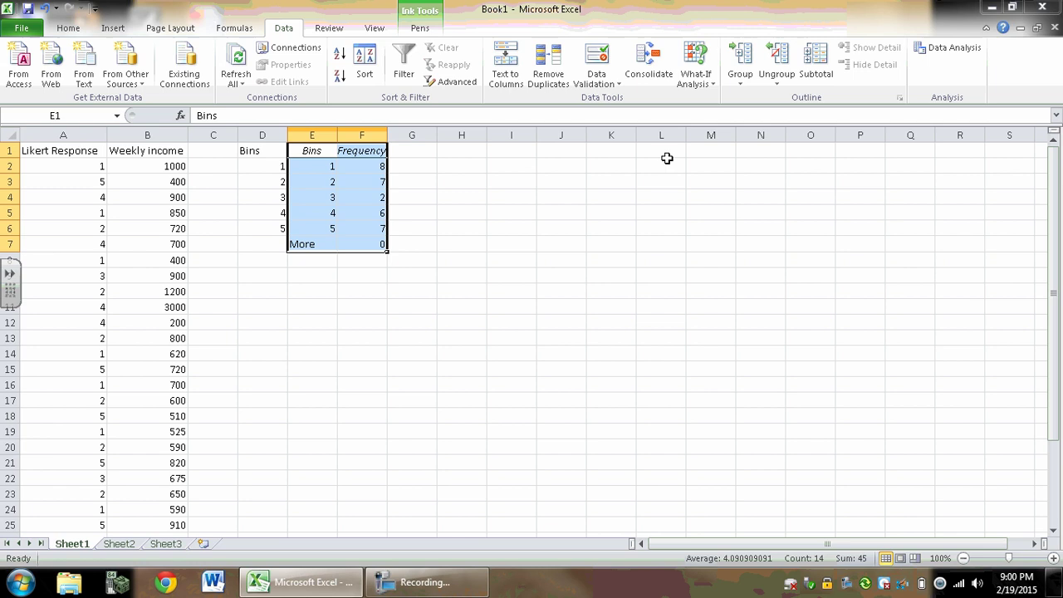
click(465, 153)
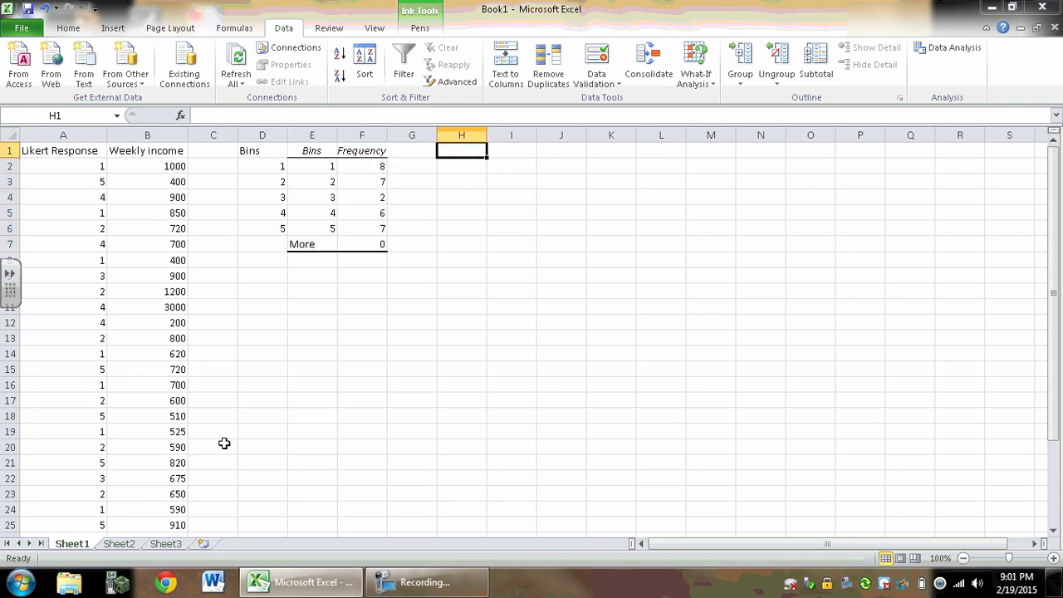
text(SD)
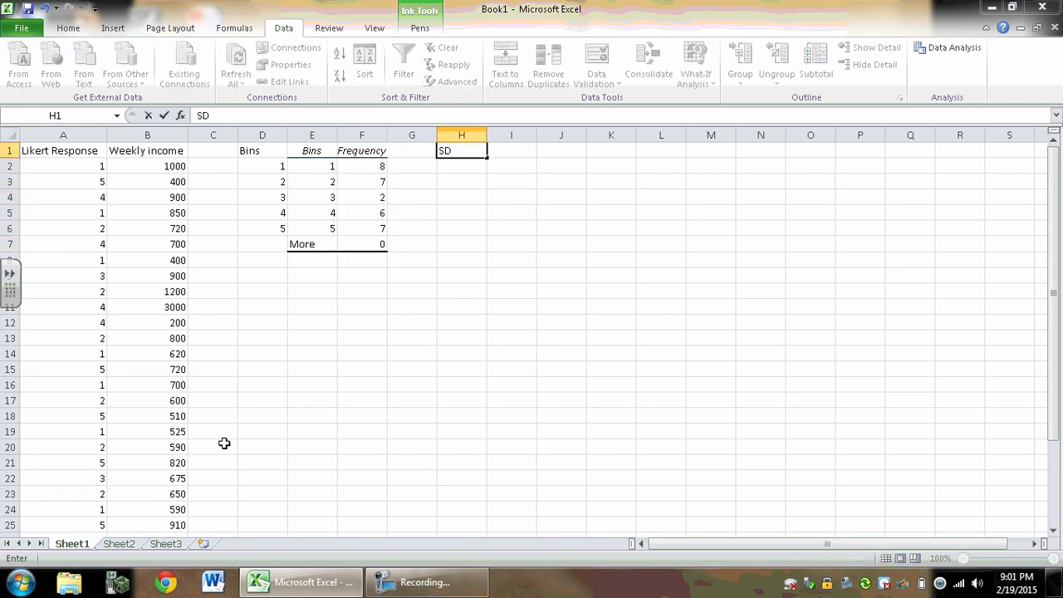
key(Return)
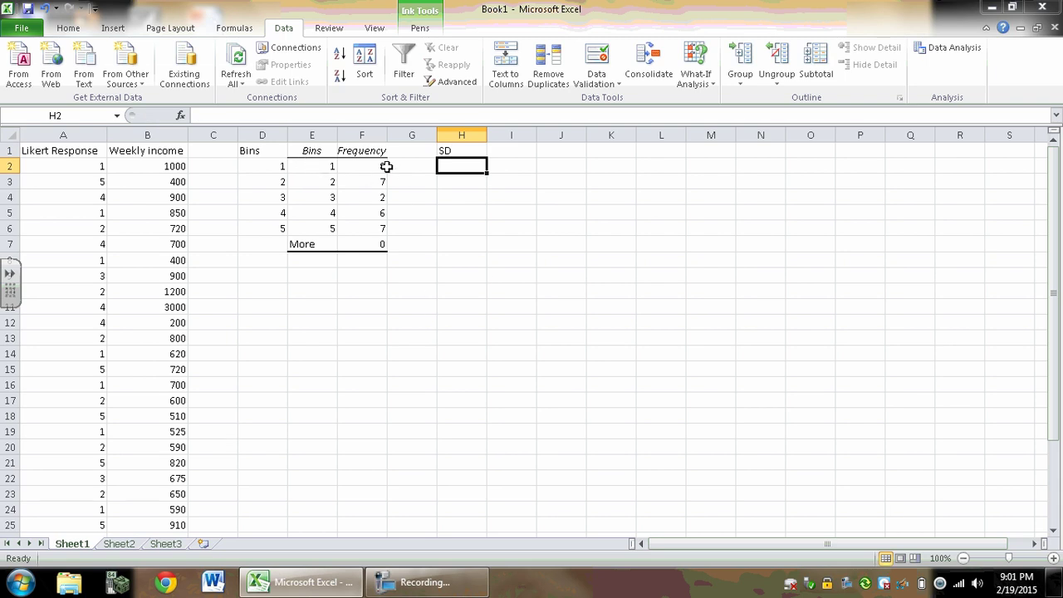
text(8)
Step: Add labels D, N, A, SA with counts 7, 2, 6, 7 in I1:L2
click(513, 153)
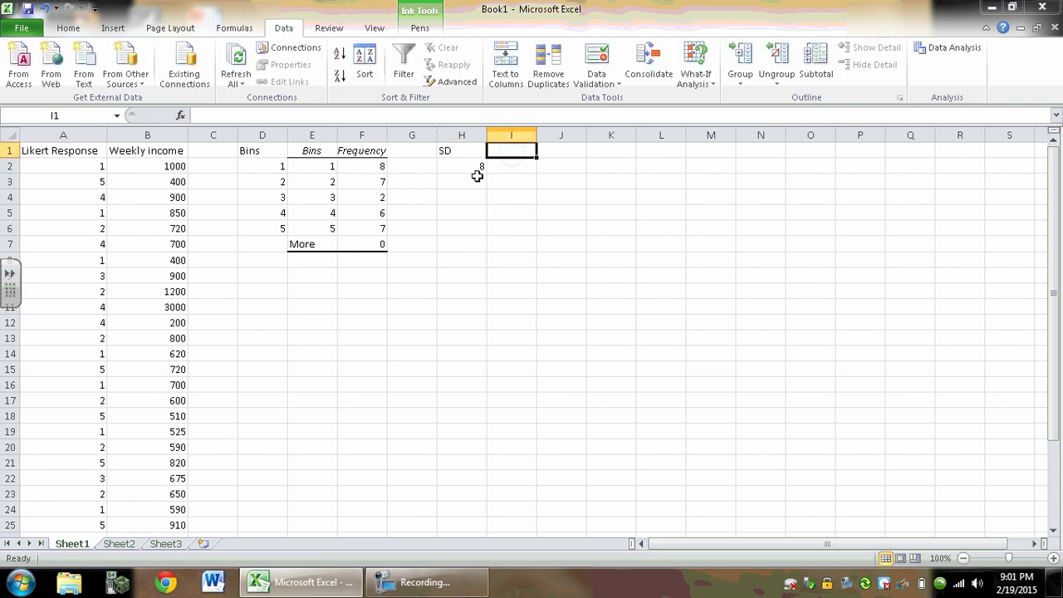
text(D)
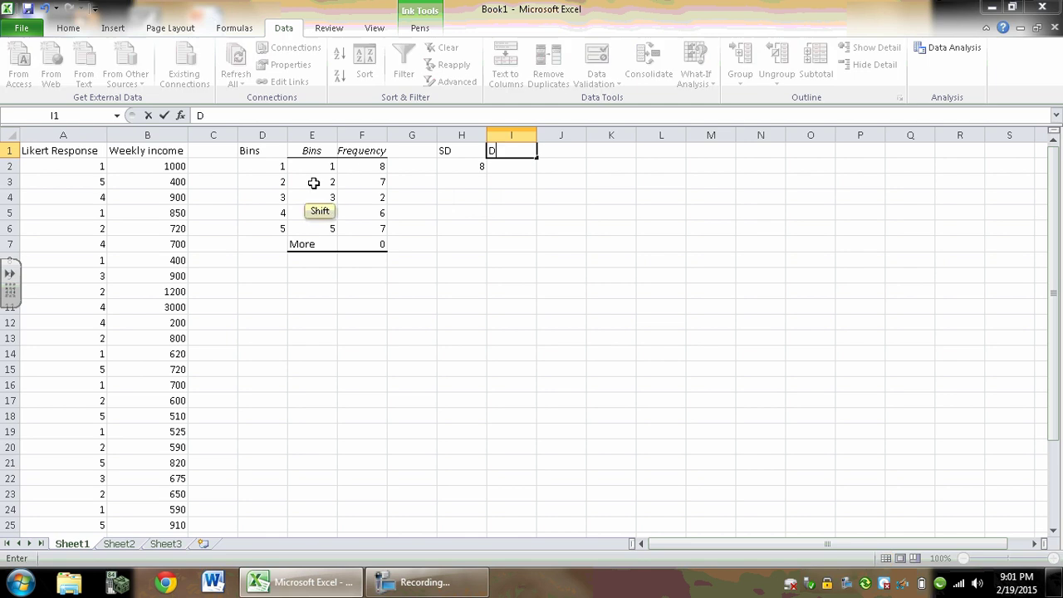
click(500, 167)
text(7)
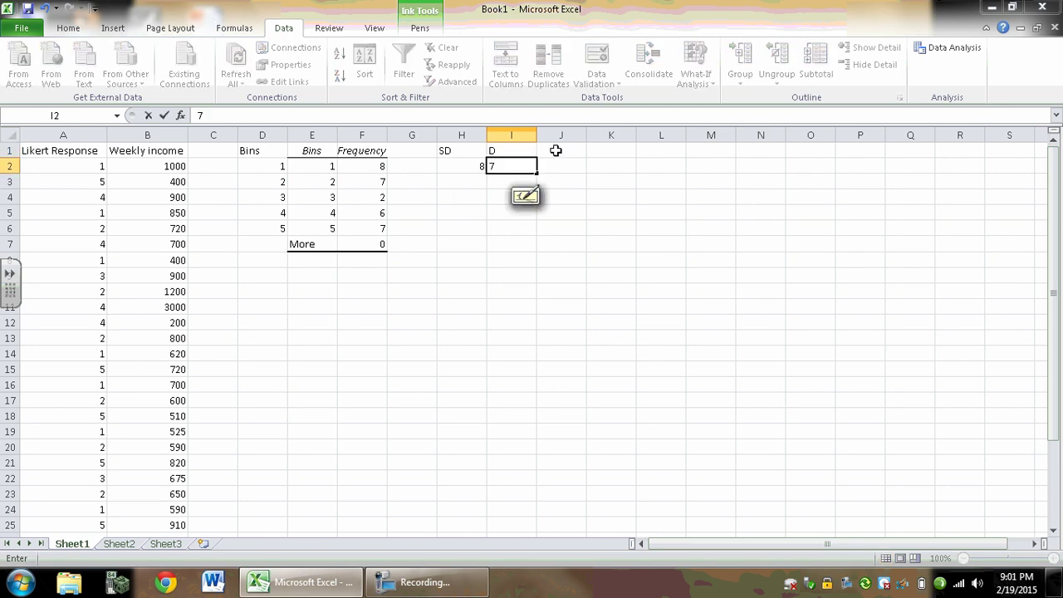
click(556, 151)
text(N)
click(551, 169)
text(2)
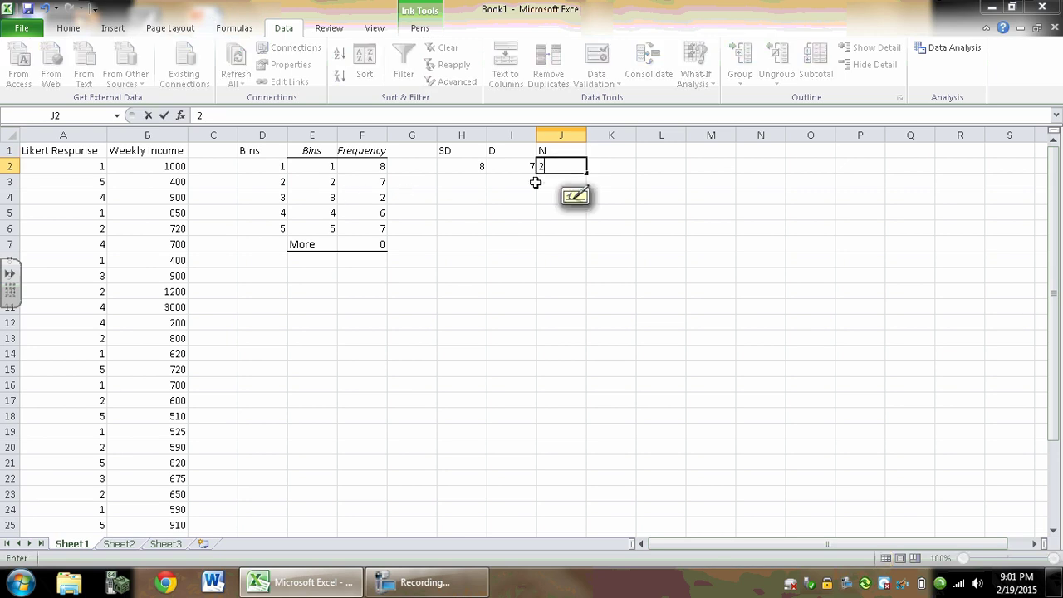
click(603, 152)
text(A)
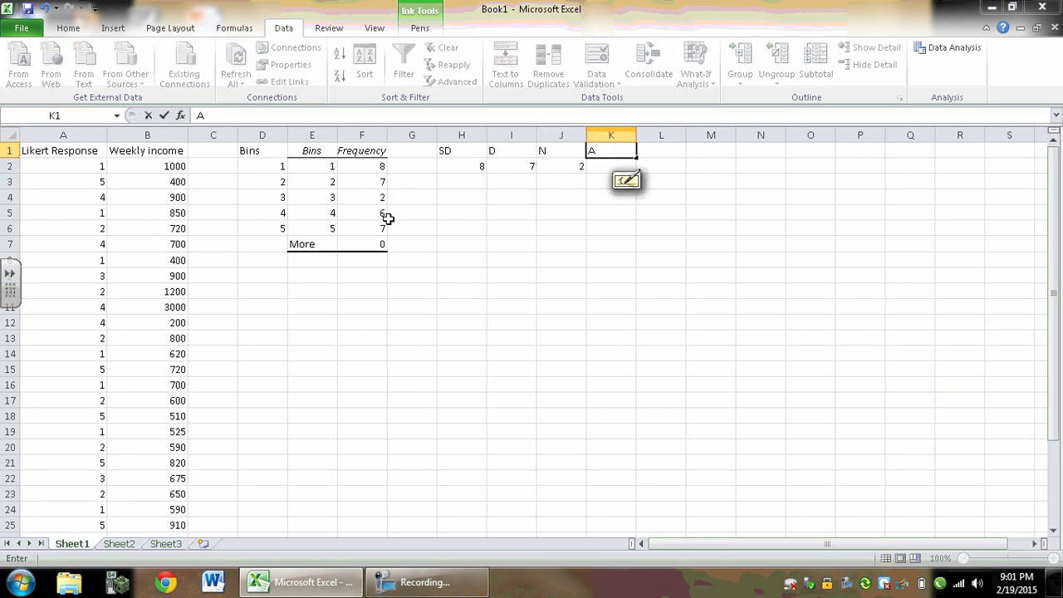
click(602, 169)
text(6)
click(656, 152)
text(SA)
key(Return)
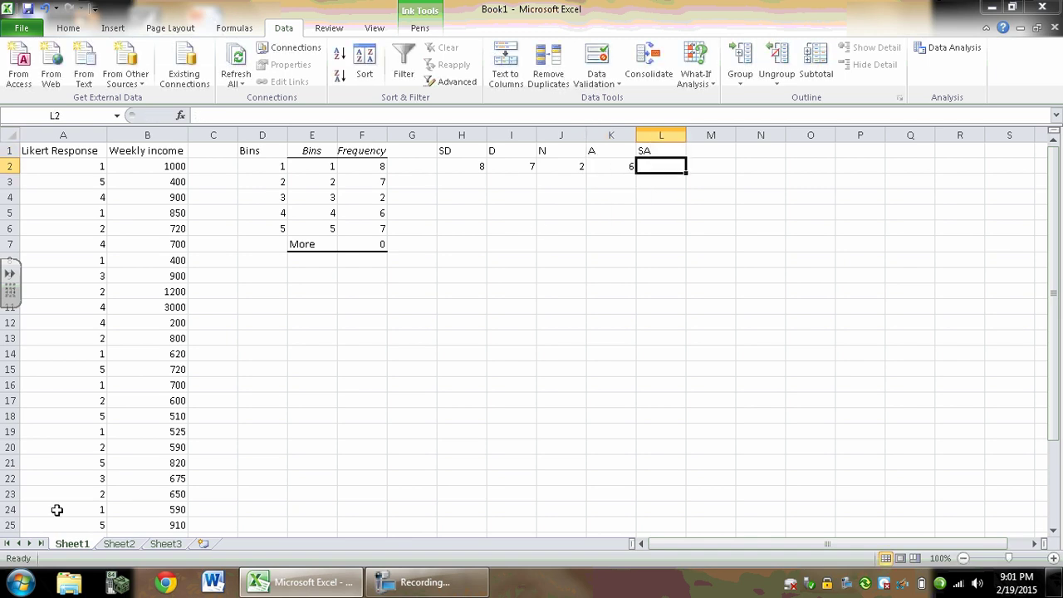
text(7)
key(Return)
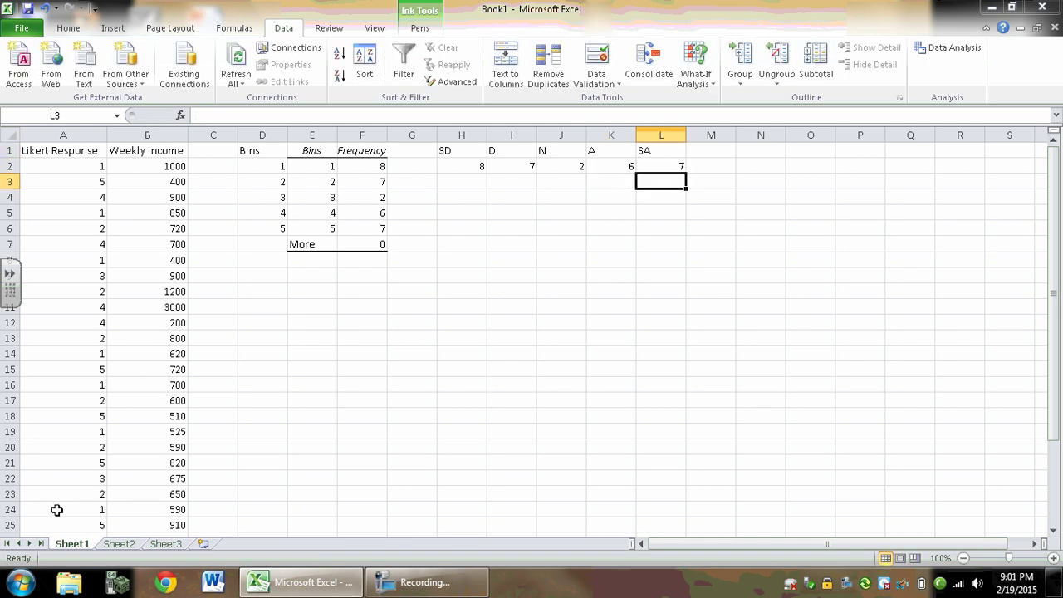
Step: Insert a 2-D clustered column chart of H1:L2 and move it right of the data
click(478, 153)
drag(488, 155, 674, 165)
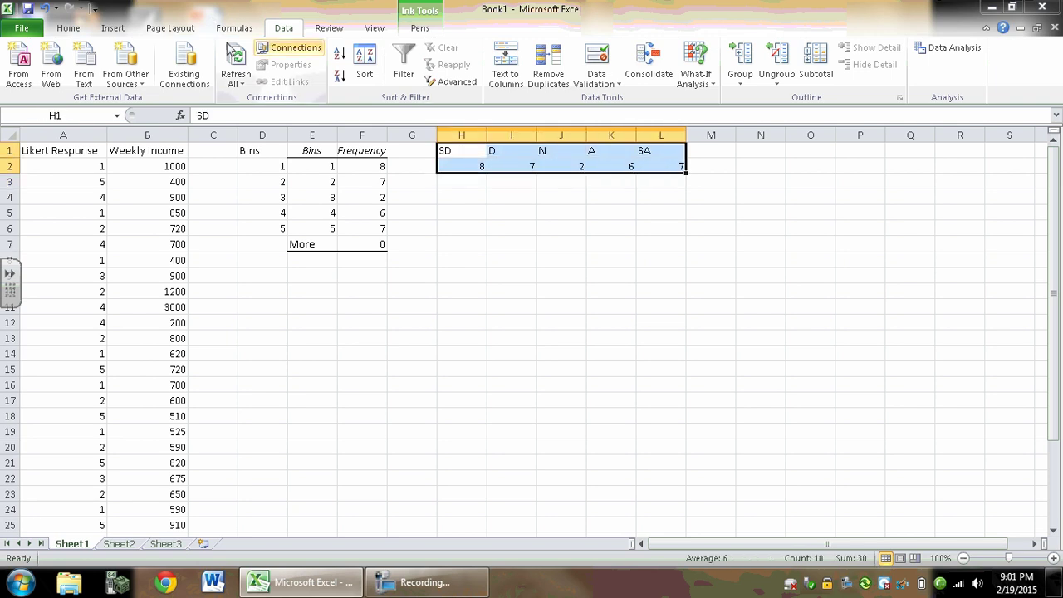
click(115, 28)
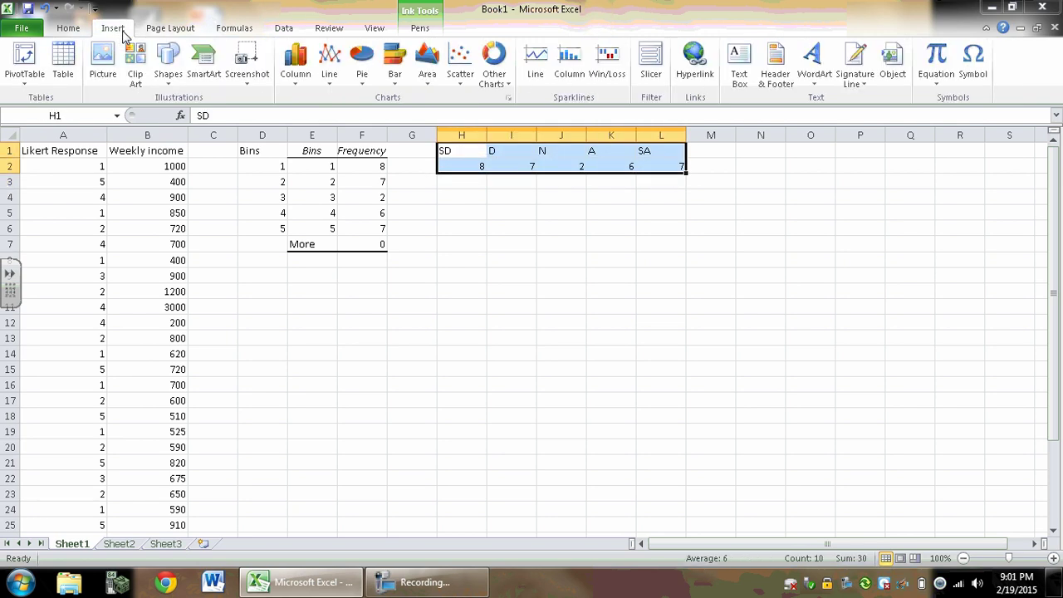
click(292, 83)
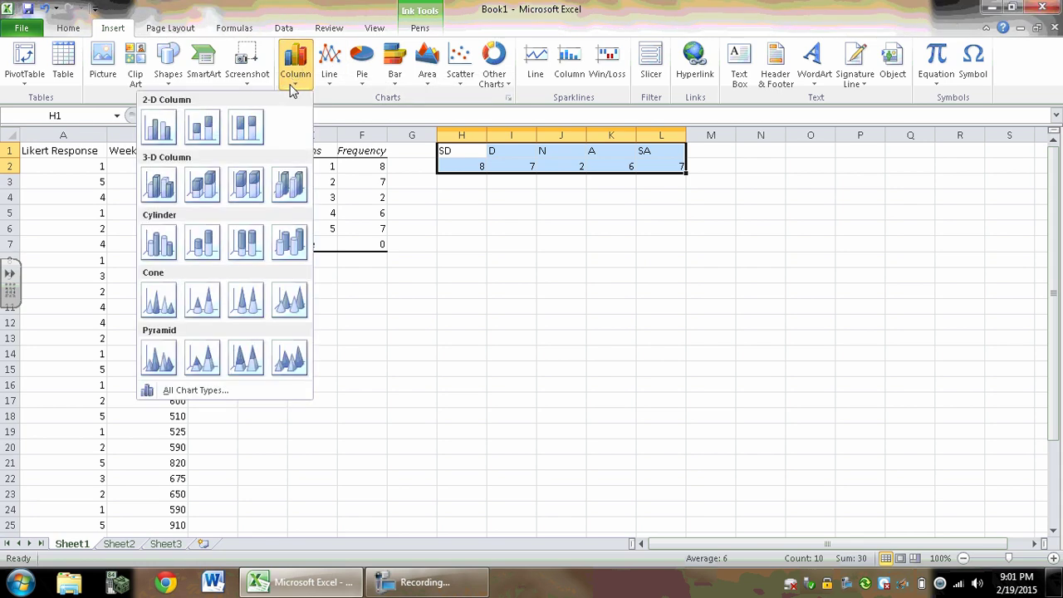
click(161, 129)
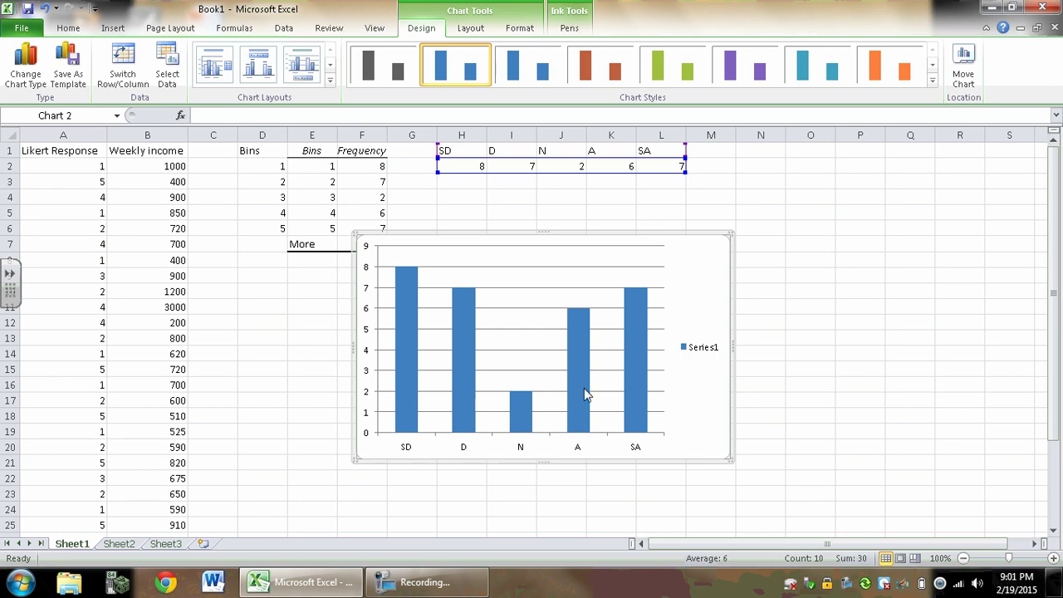
drag(610, 238, 746, 246)
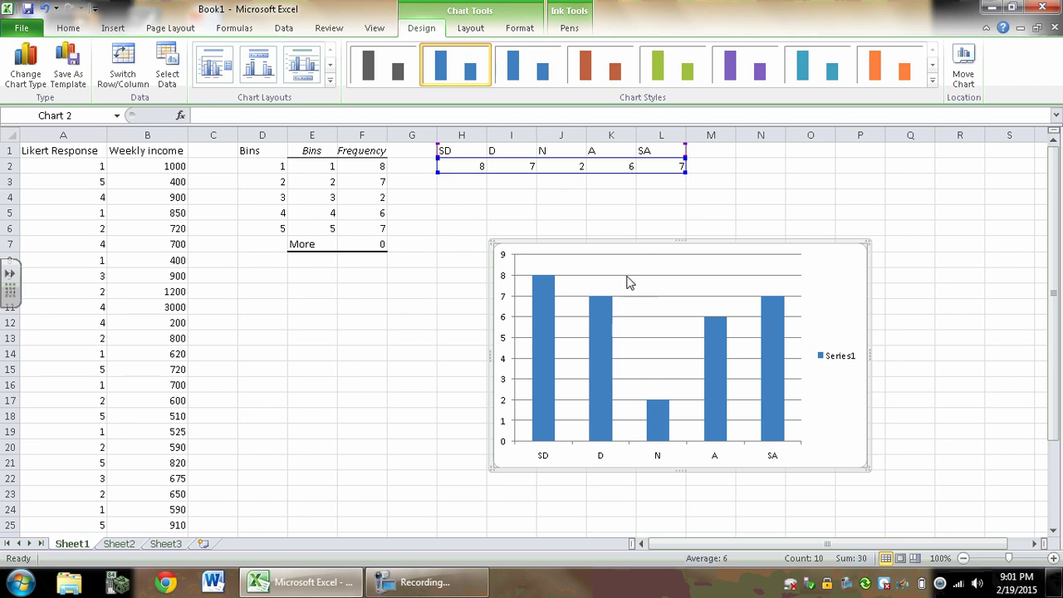
Step: Add a horizontal axis title below the axis reading 'Likert Response'
click(467, 31)
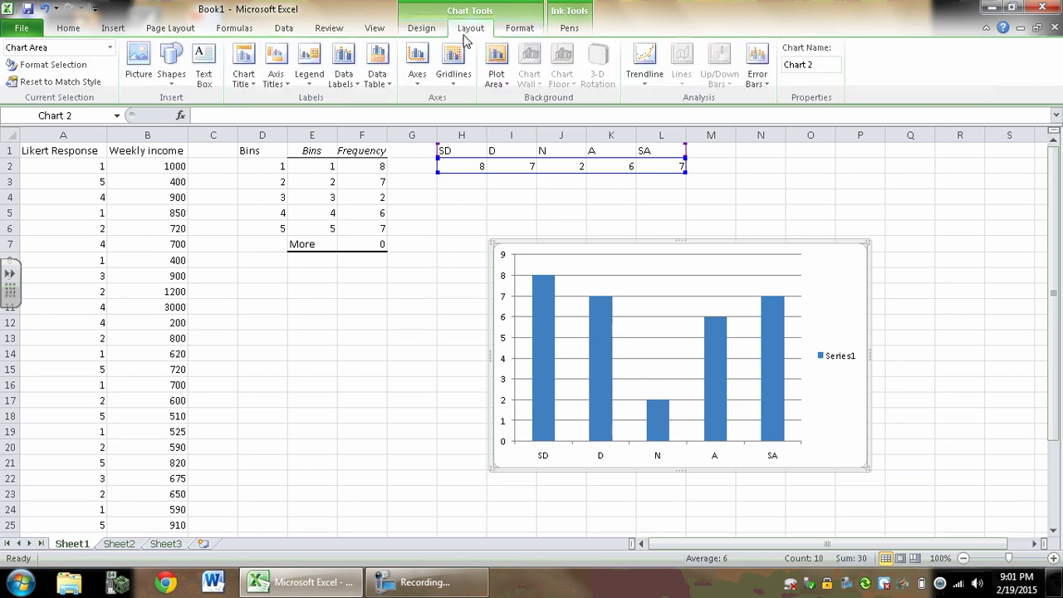
click(276, 79)
mouse_move(279, 100)
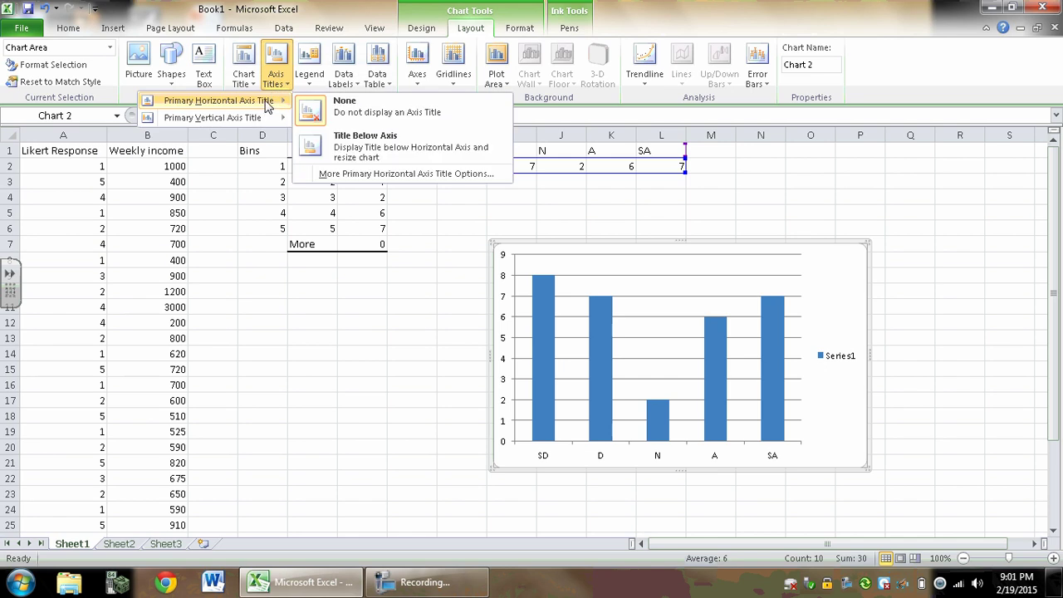
click(357, 146)
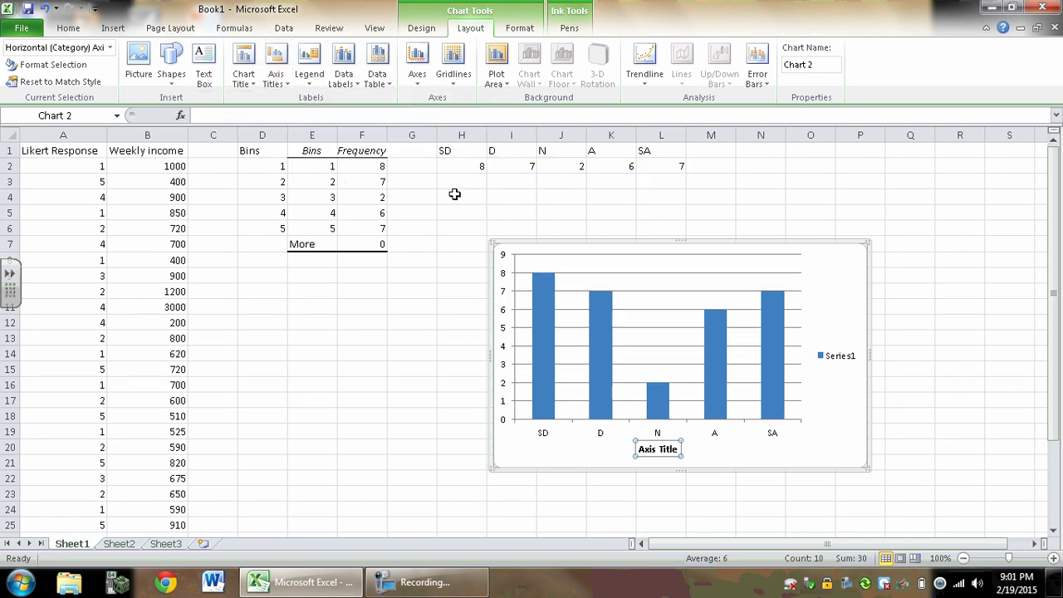
triple_click(607, 445)
text(Likert)
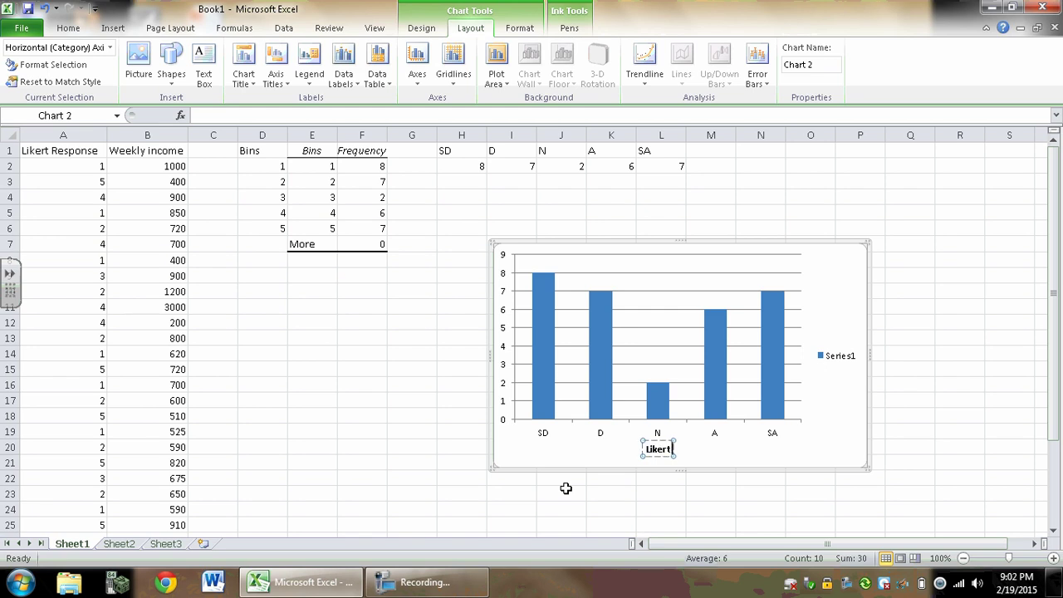
text( Response)
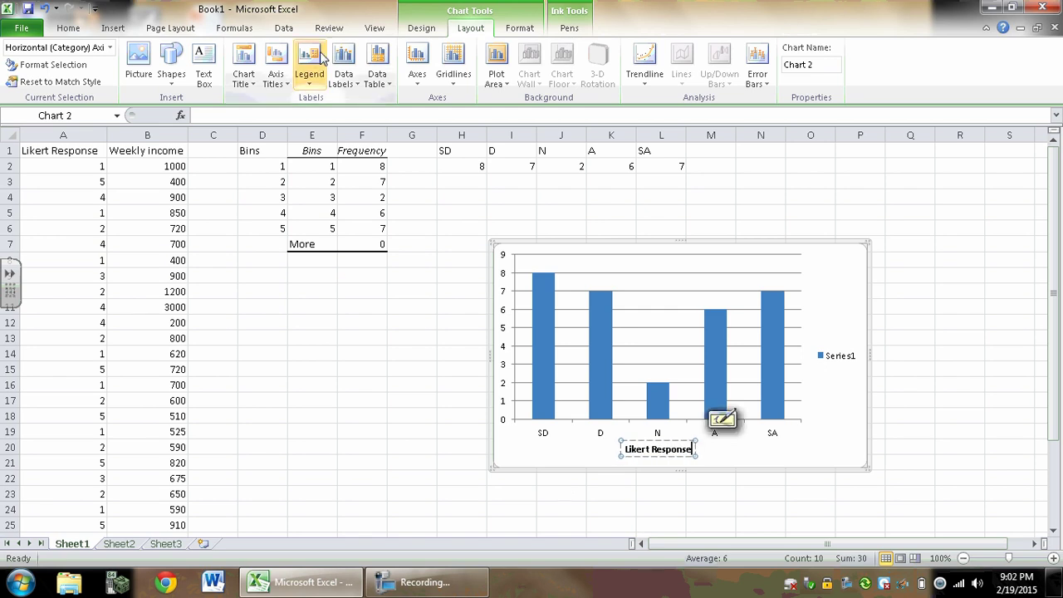
Step: Add a rotated vertical axis title reading 'Freq of Response'
click(274, 79)
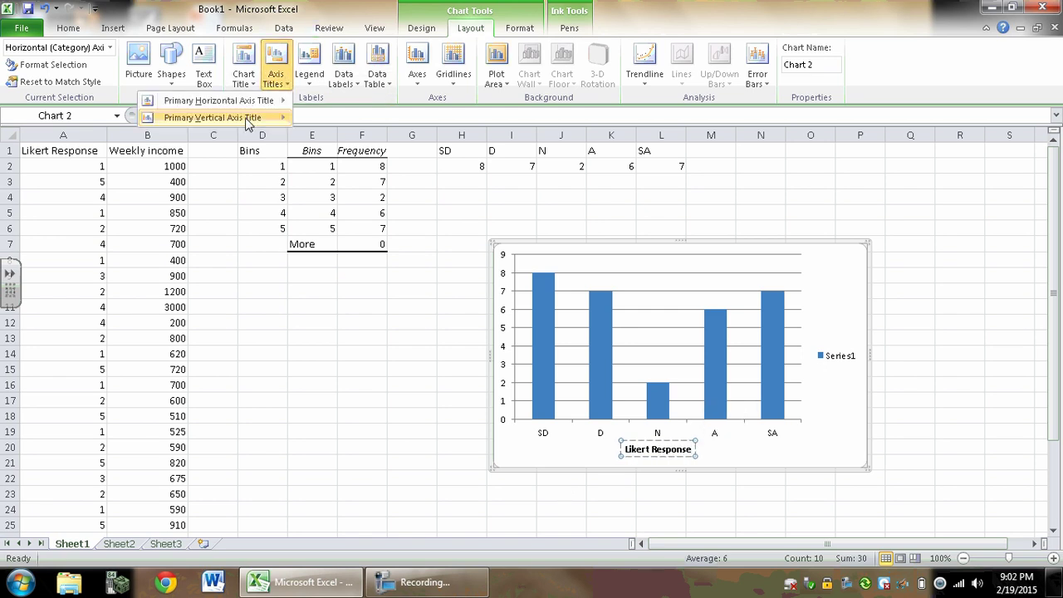
mouse_move(249, 122)
click(358, 157)
triple_click(513, 326)
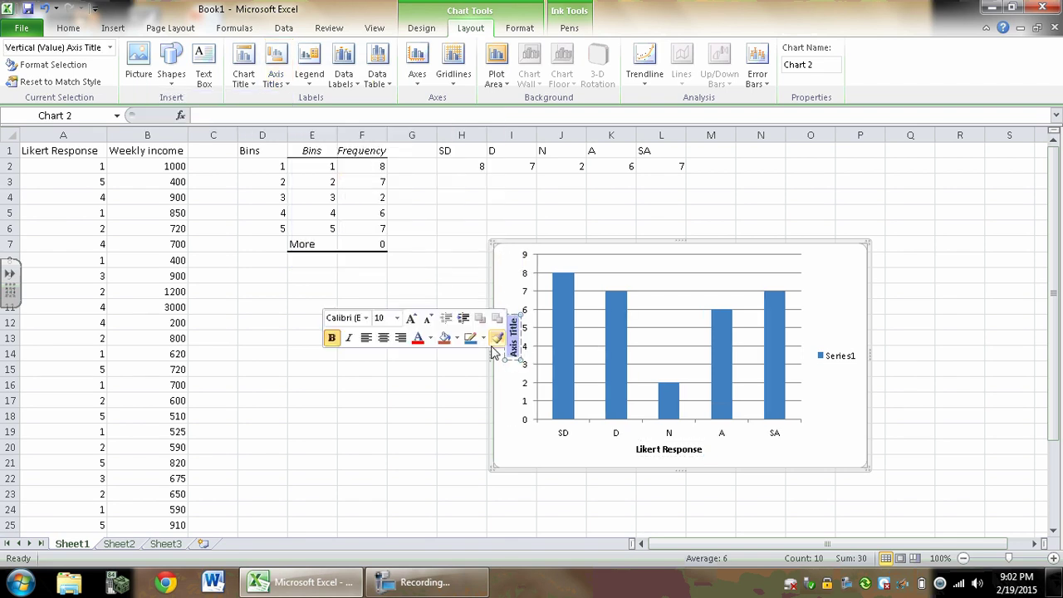
key(ctrl+shift+f)
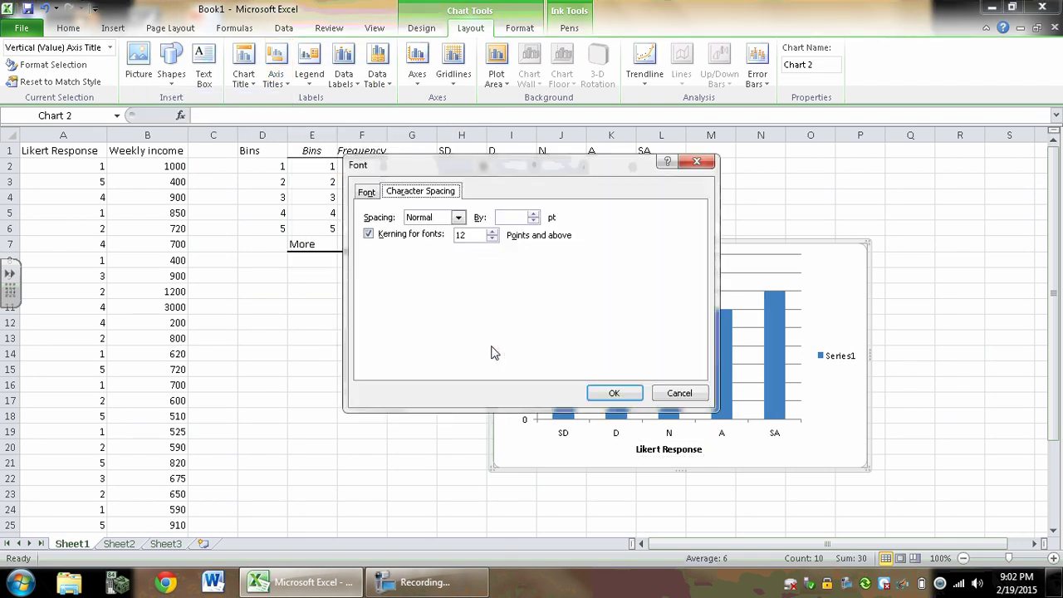
key(Escape)
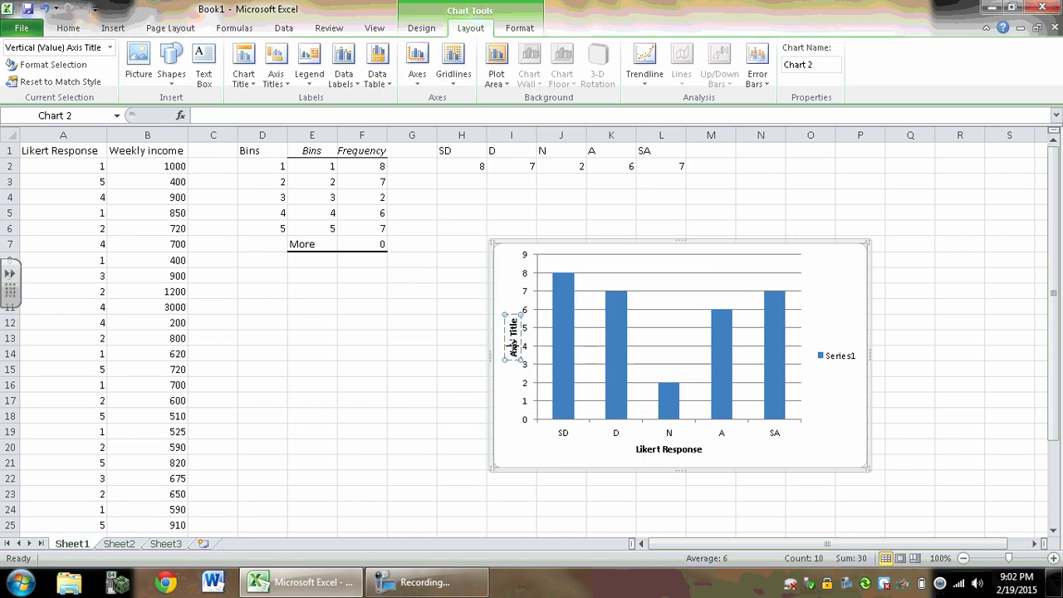
click(512, 313)
drag(517, 328, 515, 359)
text(Areq)
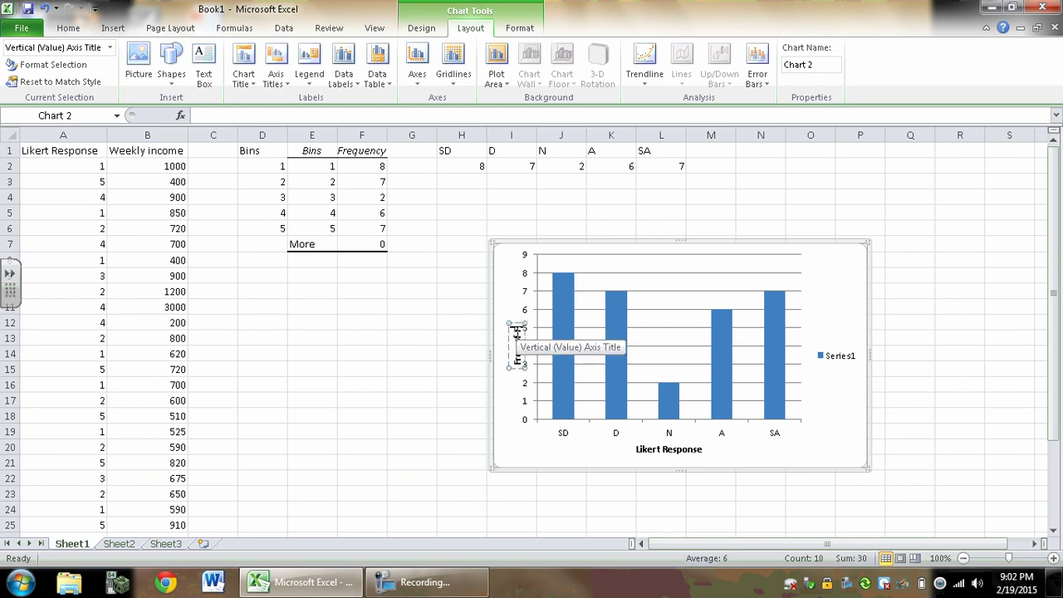
text(sponse)
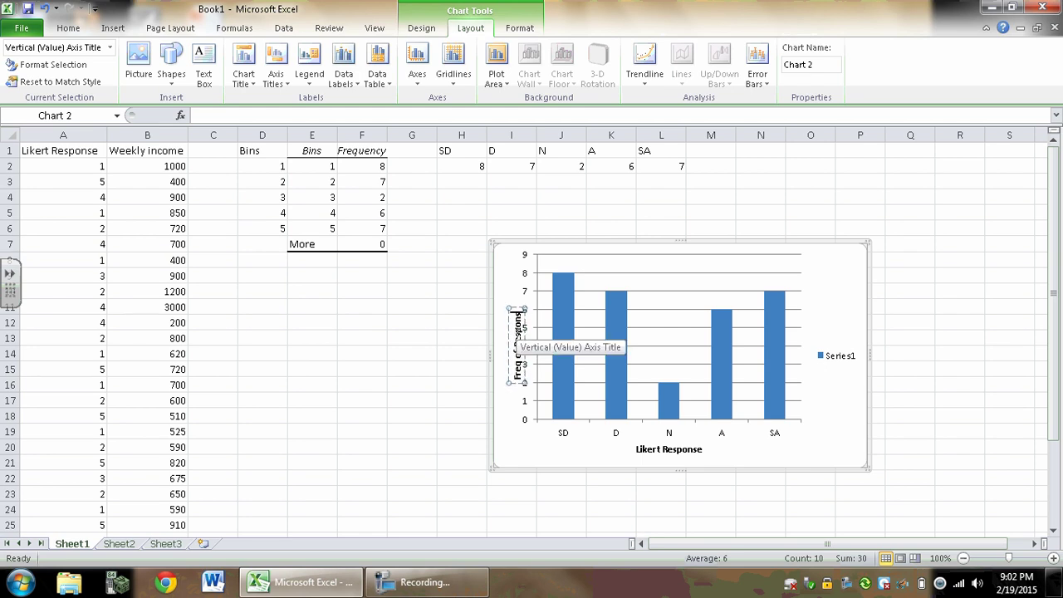
Step: Add a centered overlay chart title reading 'Responses to Statement #4'
click(255, 76)
click(176, 200)
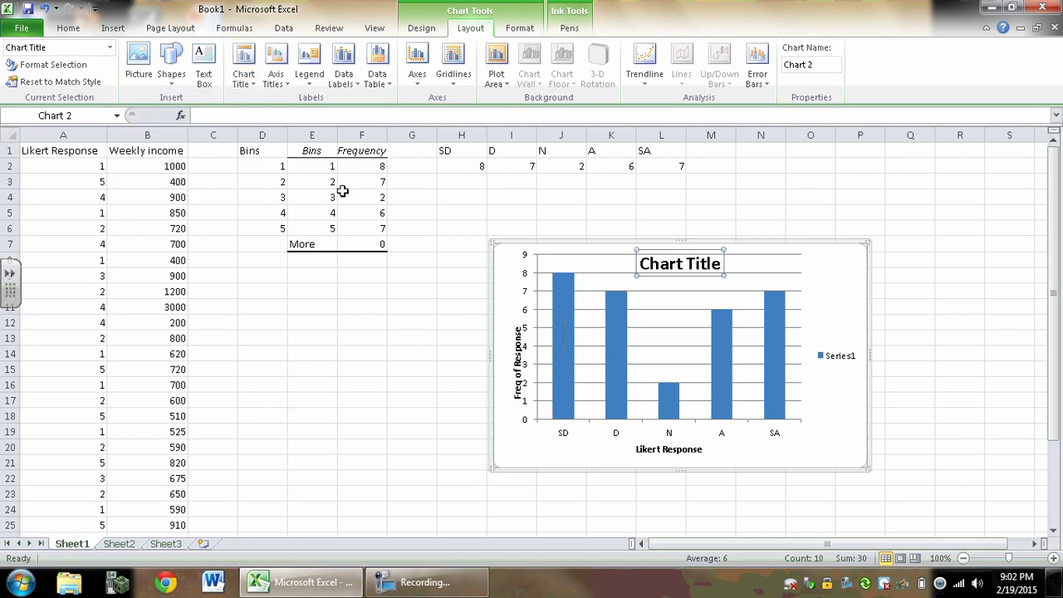
drag(641, 263, 722, 264)
text(Responses to Statement #4)
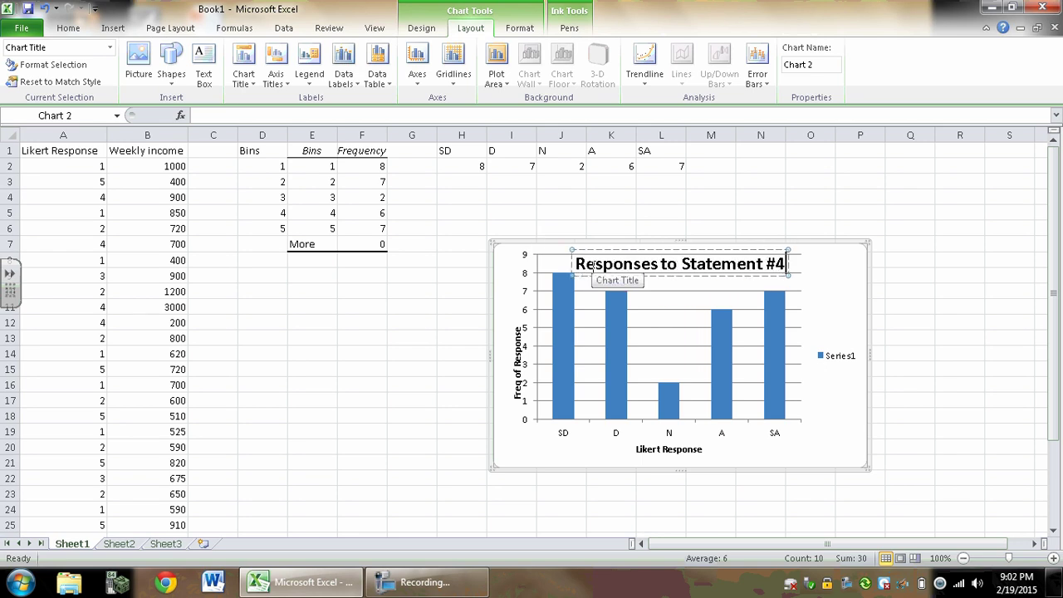
click(414, 351)
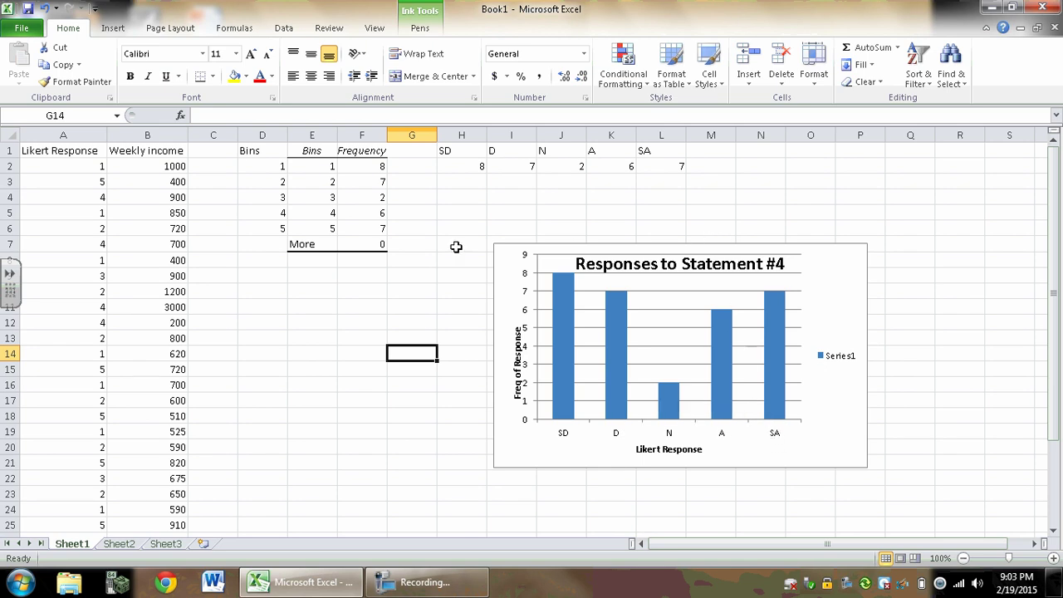
Step: Copy columns A:B with Likert Response and Weekly income and paste them into Sheet2
drag(85, 133, 125, 133)
key(ctrl+c)
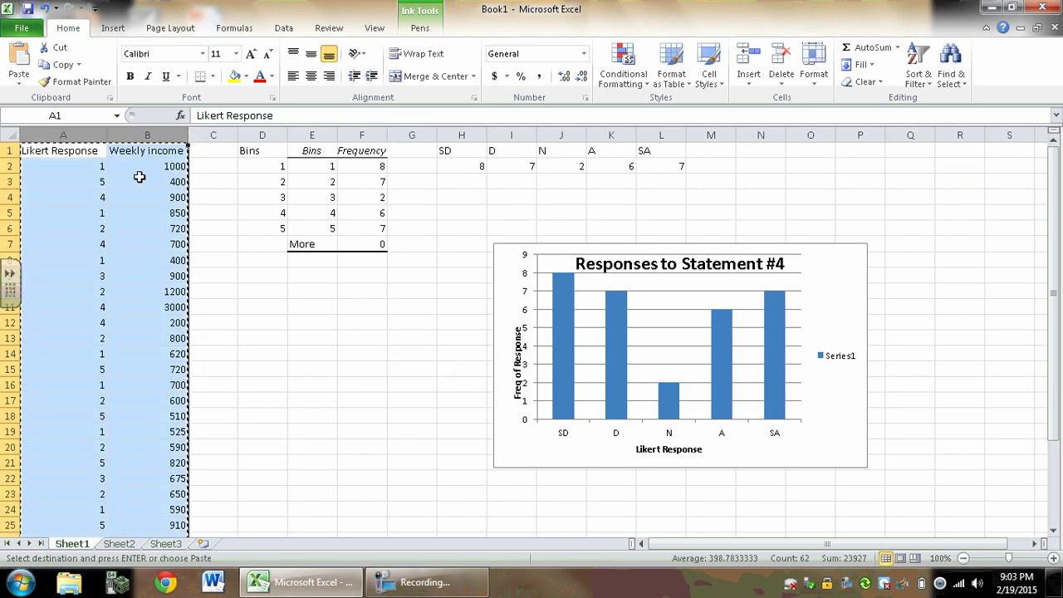
click(119, 543)
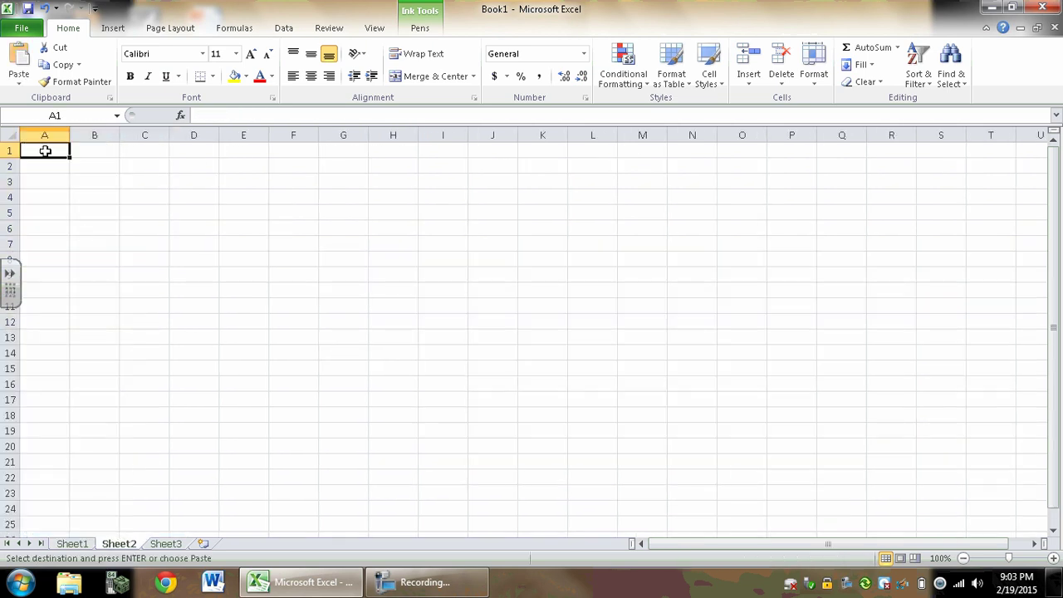
key(ctrl+v)
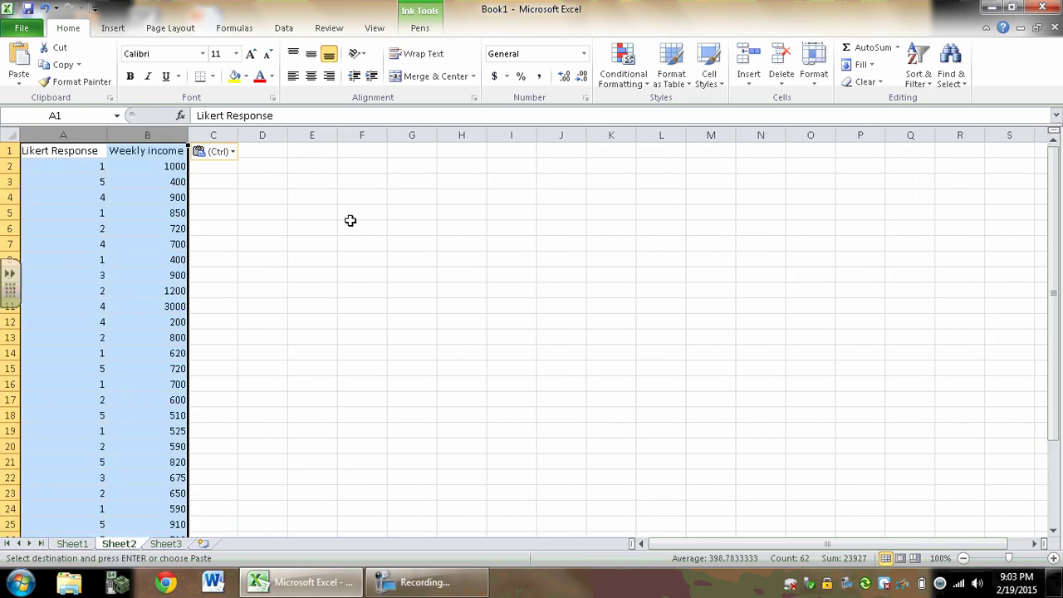
click(356, 227)
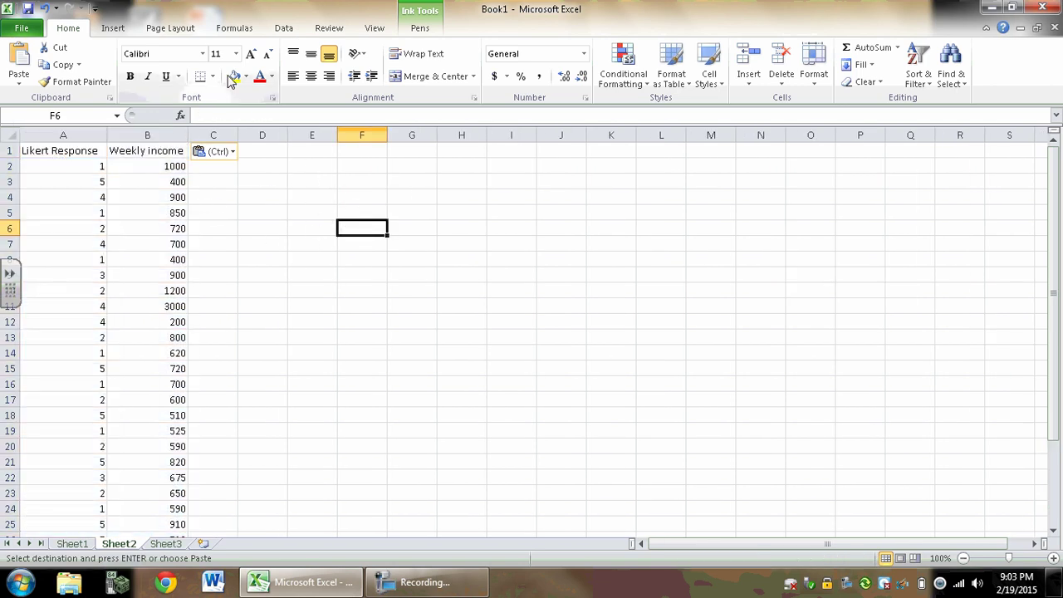
click(285, 31)
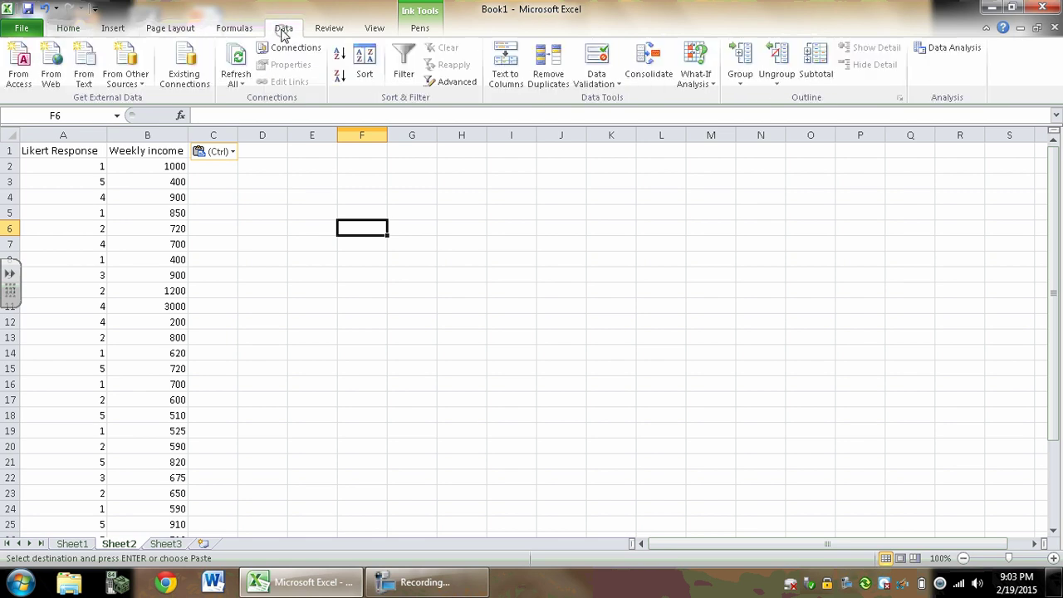
Step: Start Descriptive Statistics with the Weekly income column as the input range
click(946, 48)
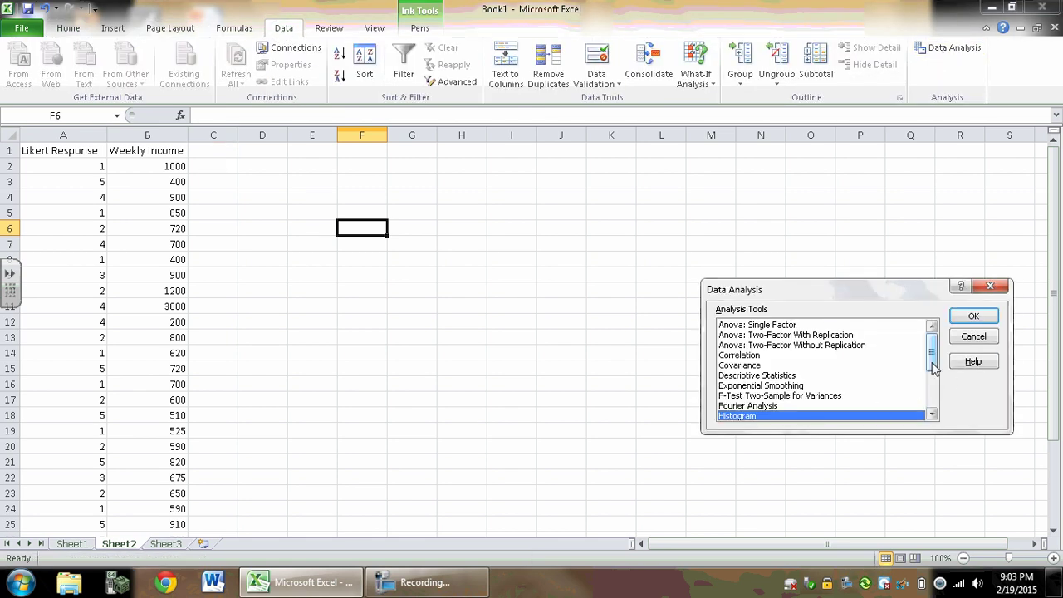
mouse_move(933, 359)
mouse_down()
mouse_move(933, 384)
mouse_move(934, 362)
mouse_up()
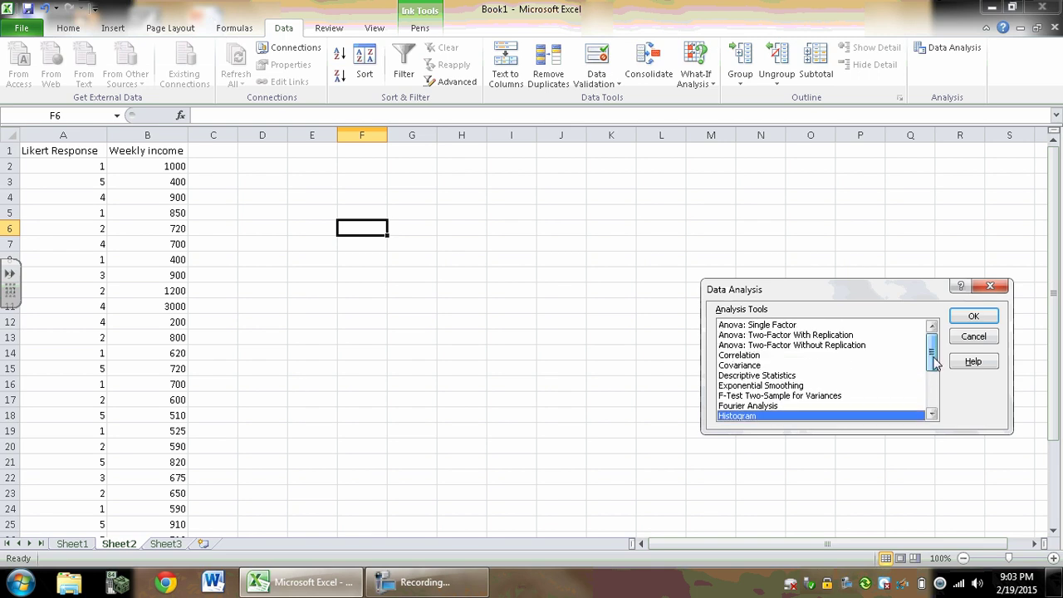
click(785, 376)
click(977, 318)
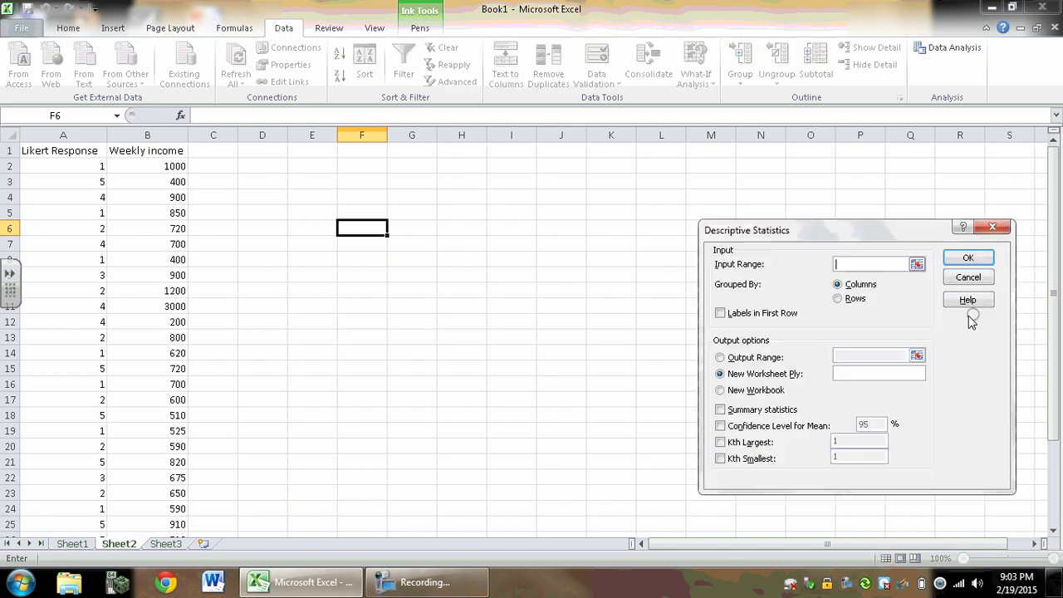
click(928, 259)
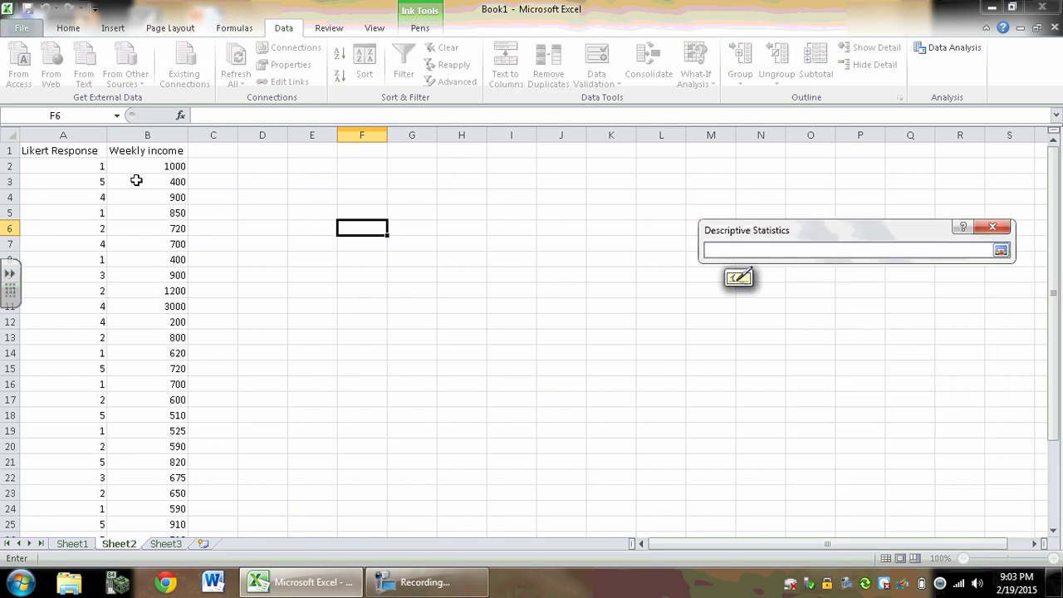
drag(142, 151, 171, 507)
click(1000, 250)
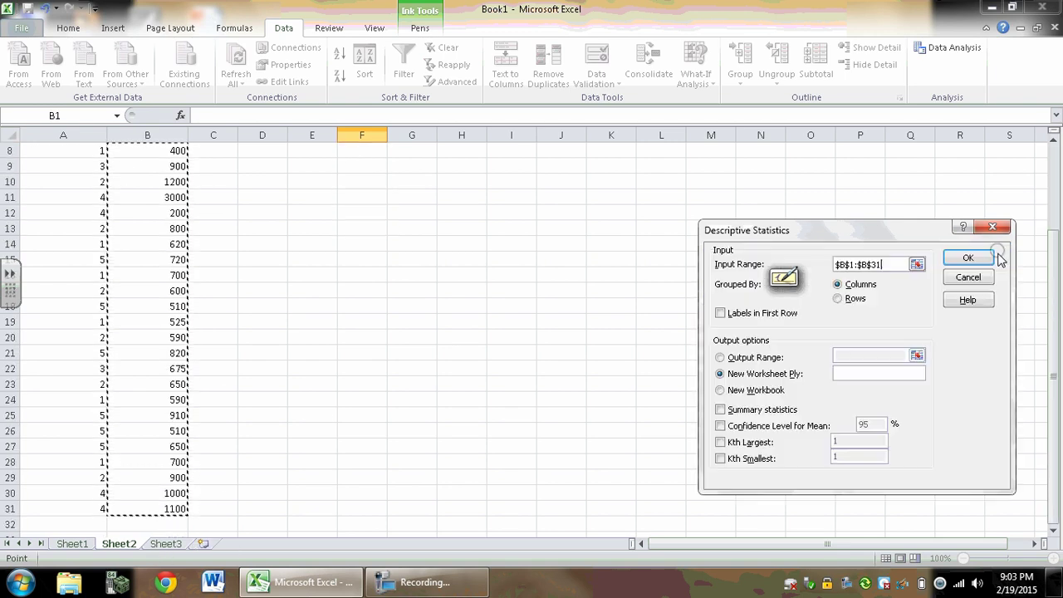
Step: Enable Labels, Summary statistics and 95% confidence level, output at D1, and run it
click(723, 316)
click(721, 357)
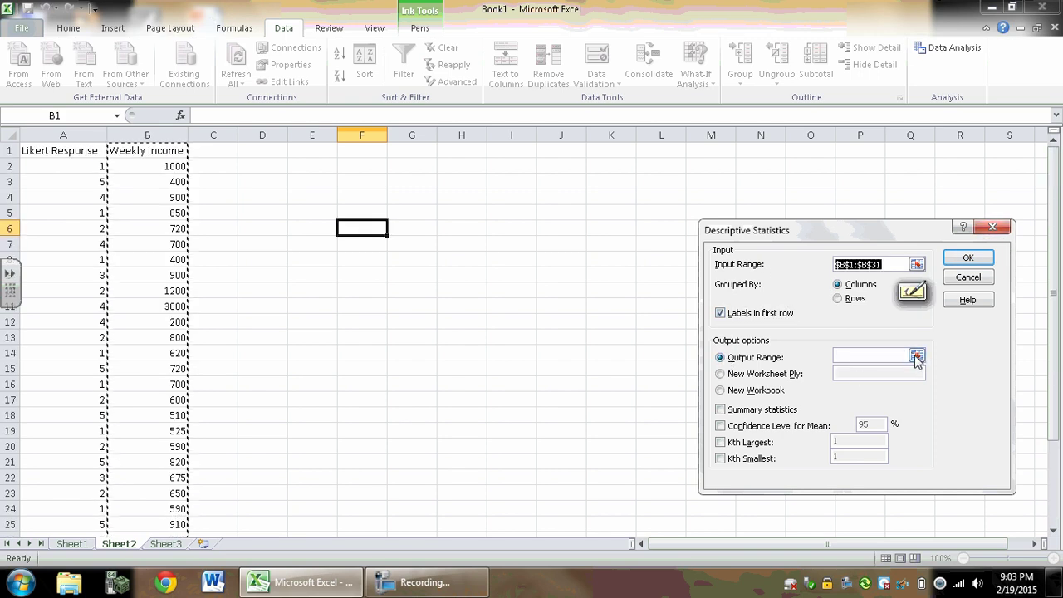
click(917, 356)
click(274, 151)
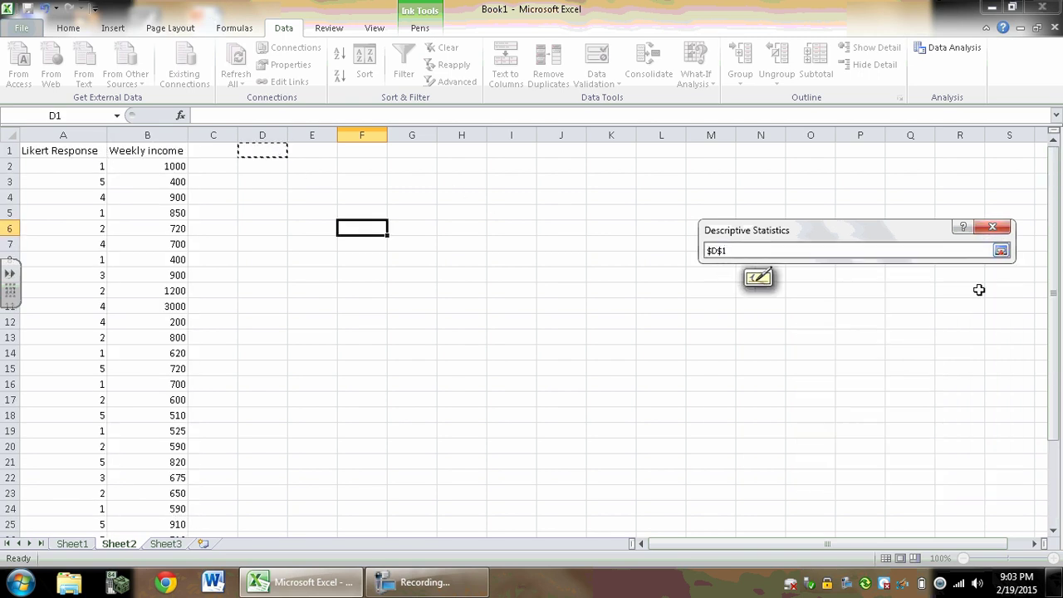
click(1001, 250)
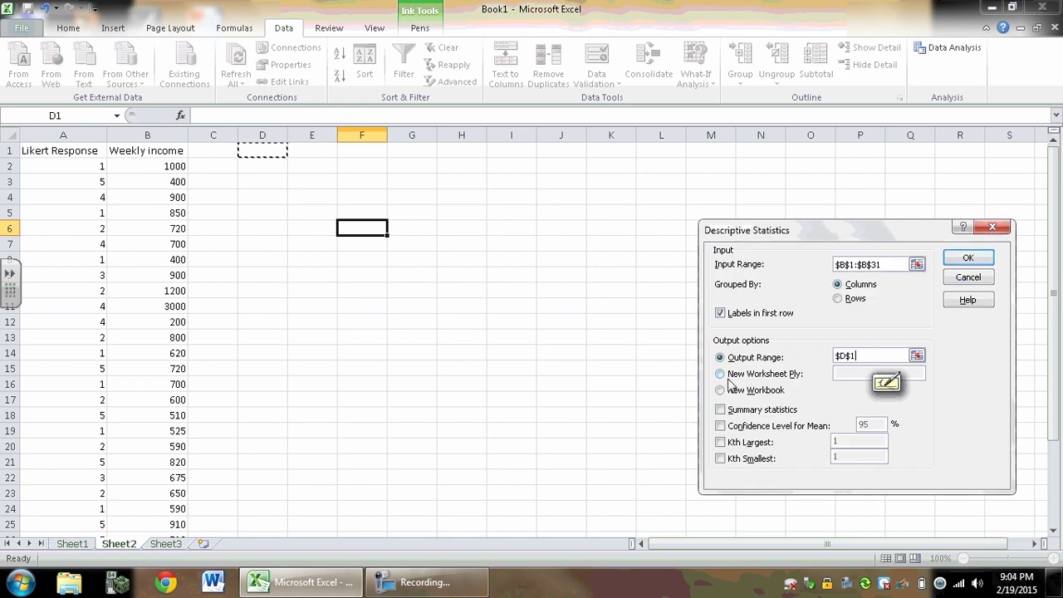
click(721, 410)
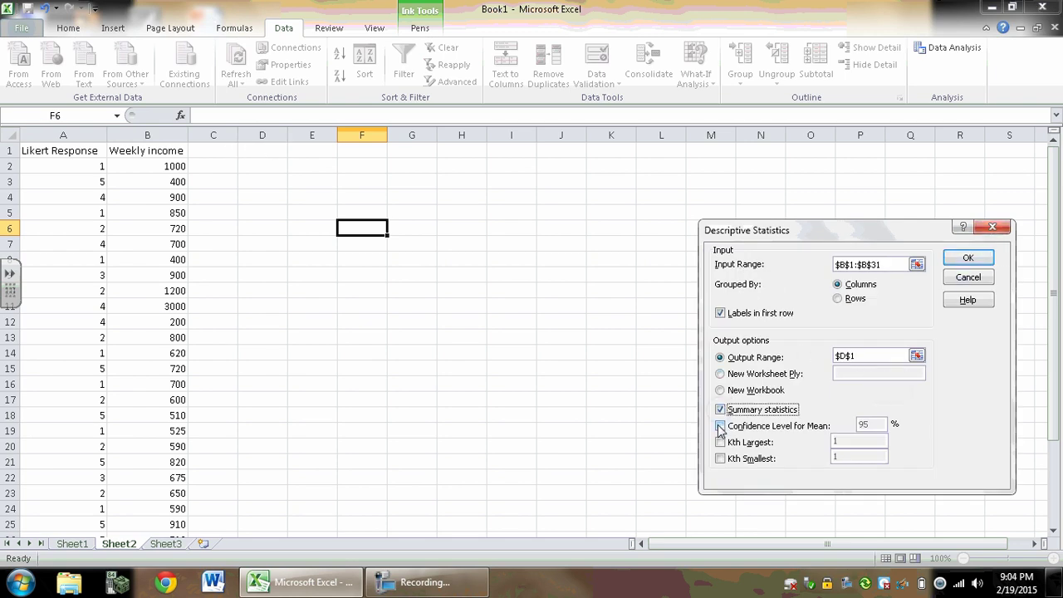
click(721, 426)
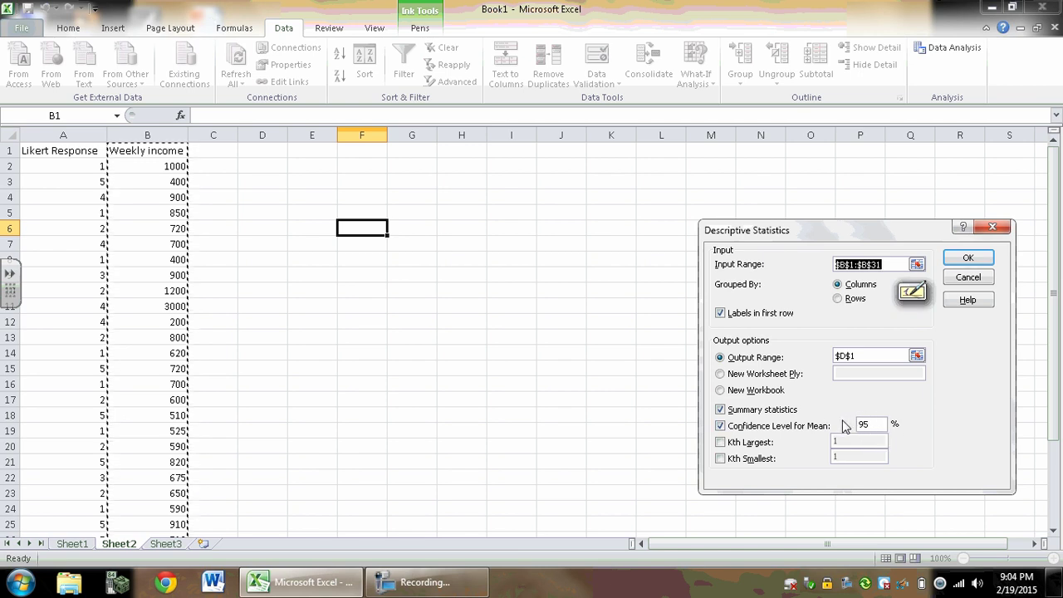
click(968, 260)
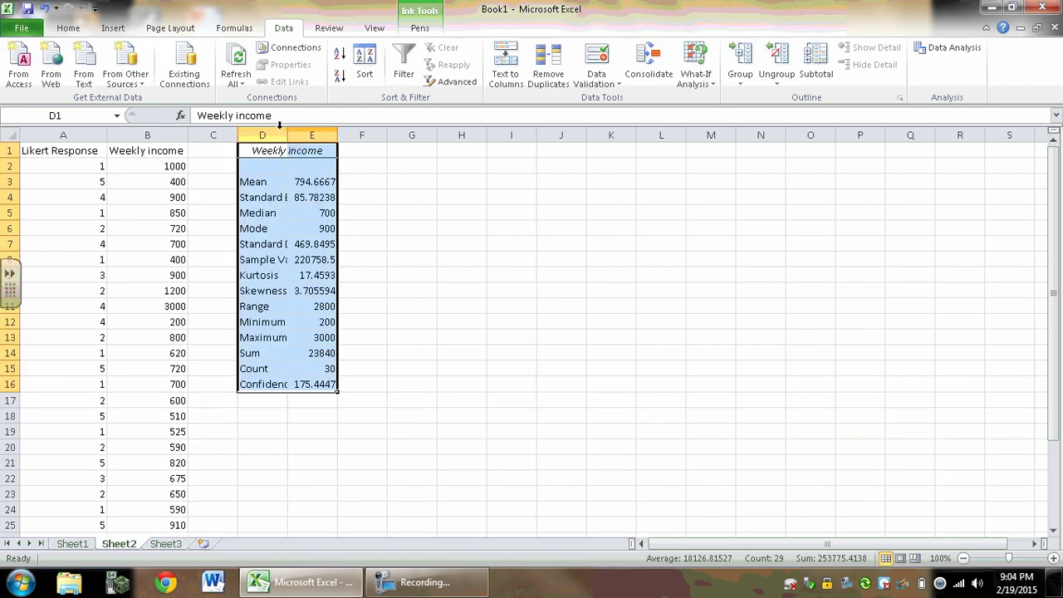
Step: Widen columns D and E and fill the Mean and Confidence Level(95.0%) rows yellow
drag(291, 135, 530, 133)
click(388, 414)
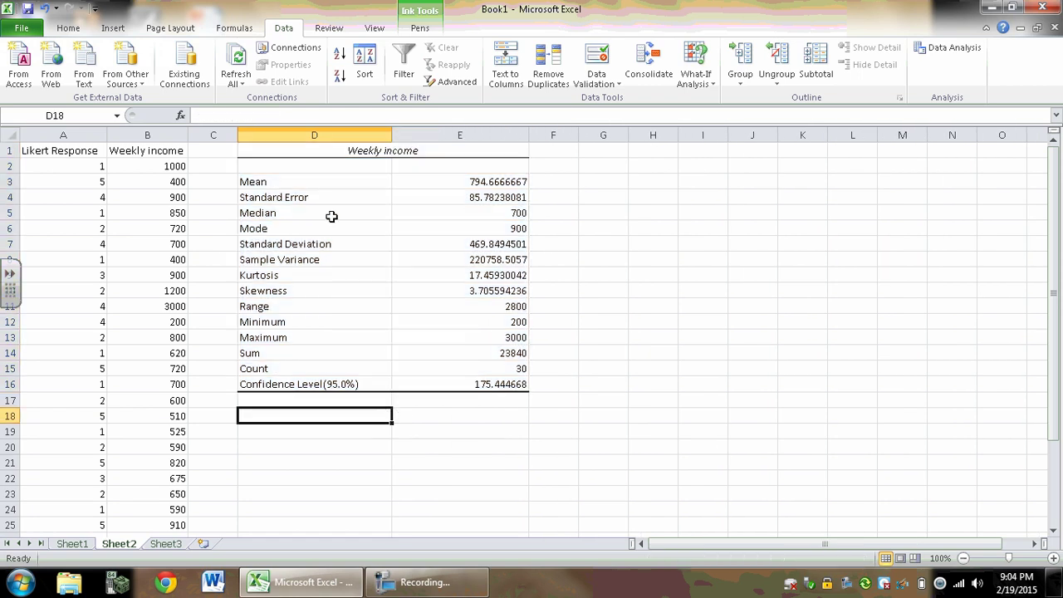
drag(307, 181, 469, 179)
click(68, 28)
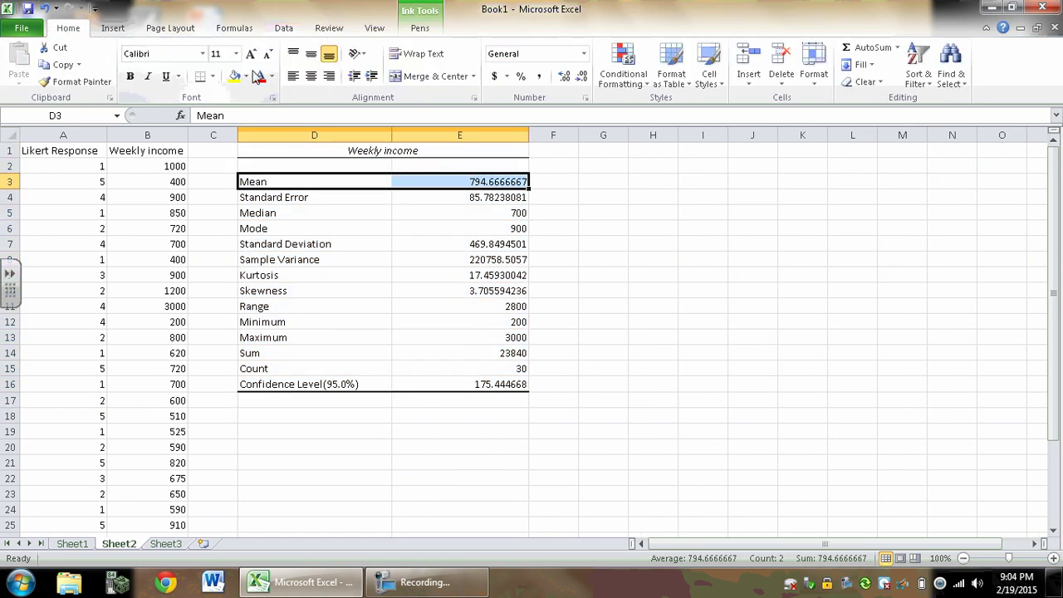
click(235, 78)
drag(290, 384, 485, 386)
click(235, 77)
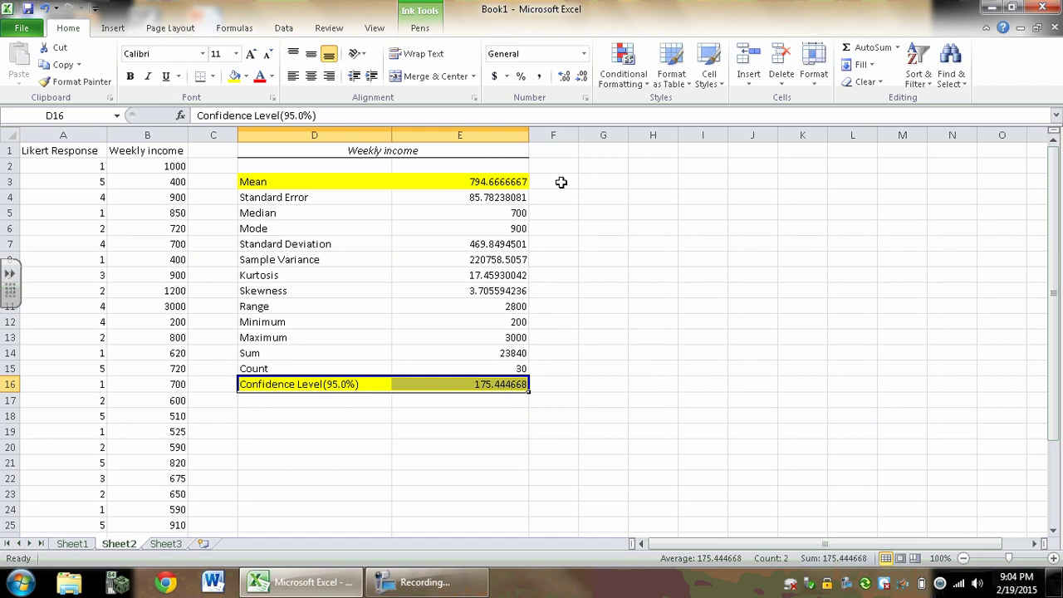
click(555, 385)
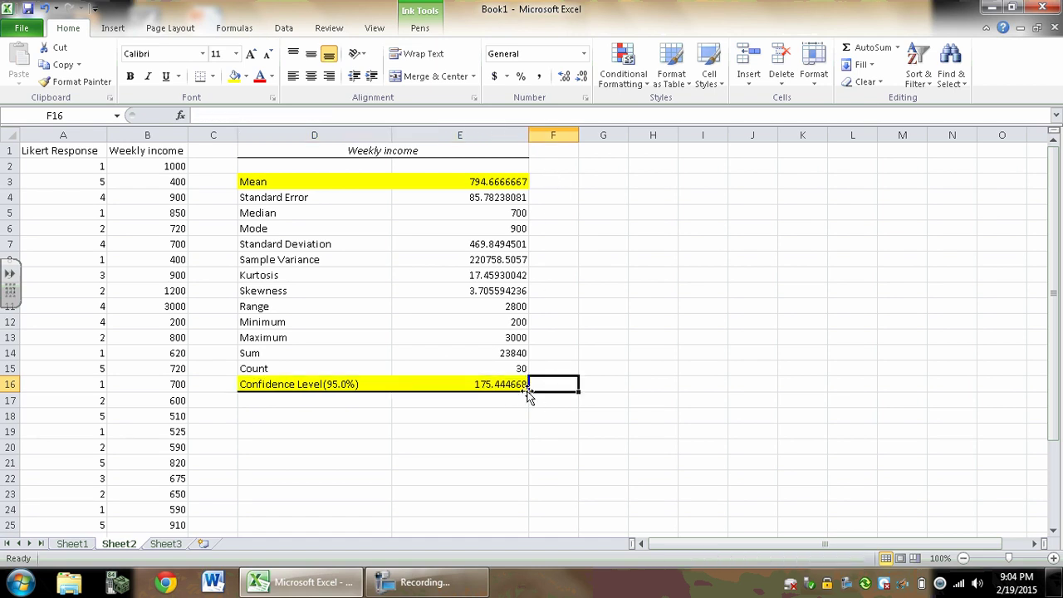
Step: Enter the label 'Relative Error' in F16 beside the 175.444668 confidence value
text(Relative)
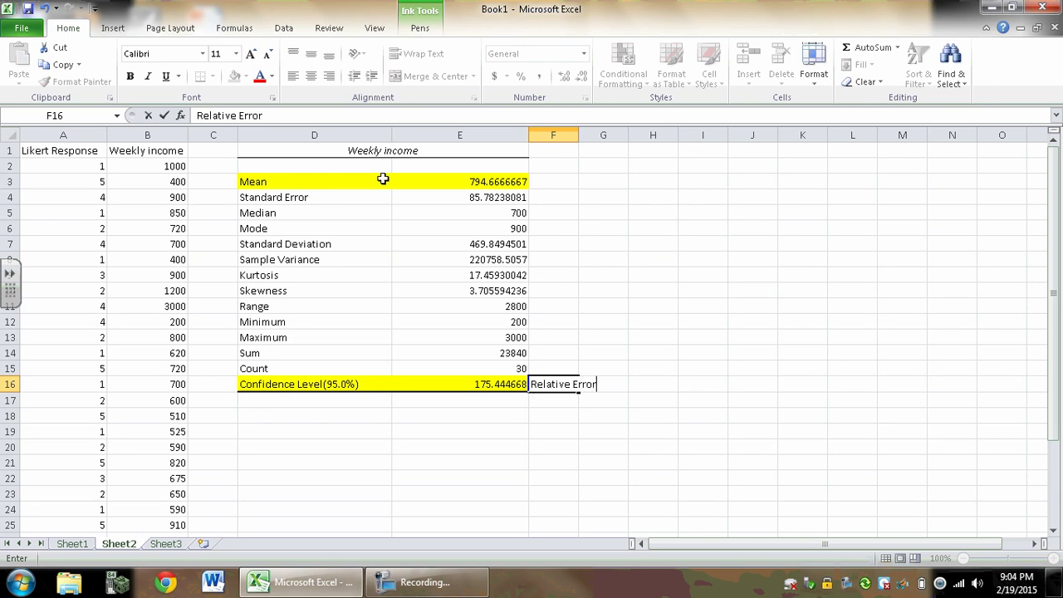
text( Error)
click(504, 430)
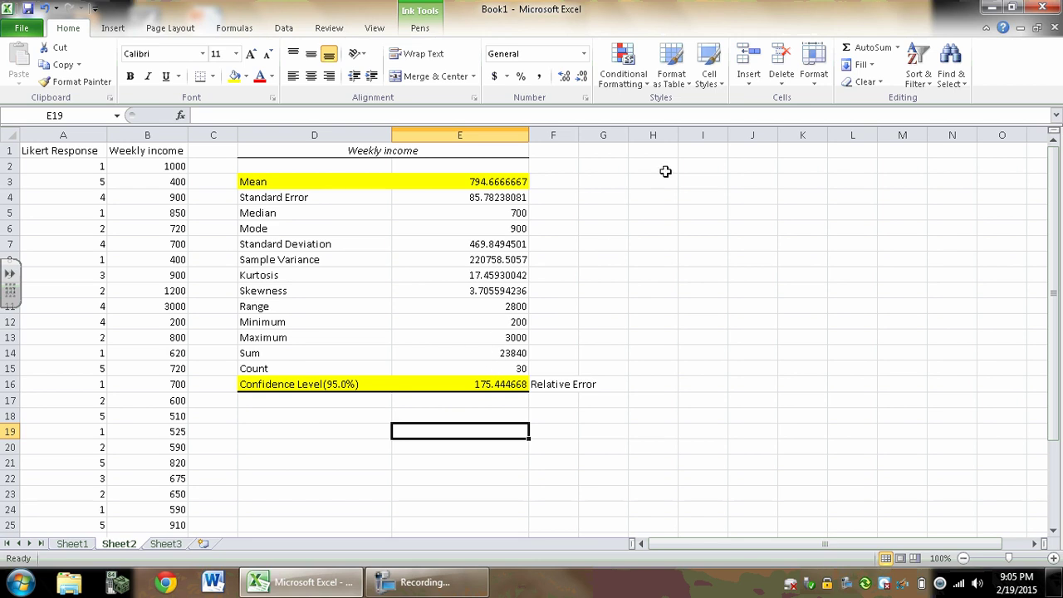
Step: Add a text box right of the statistics stating the 95% confidence interval is 794.66 +/- 175.44
click(113, 27)
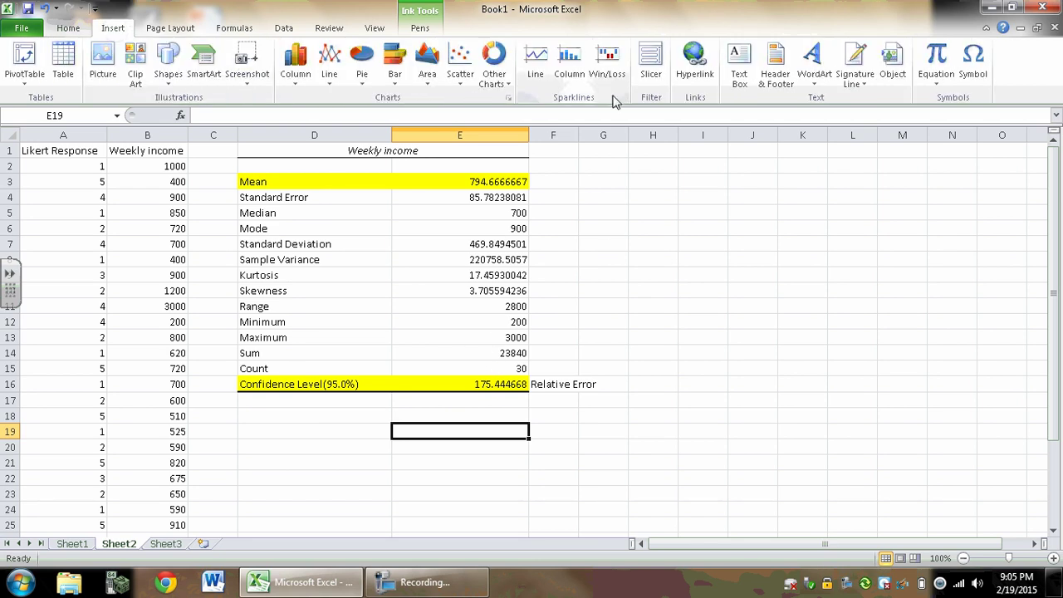
click(739, 66)
mouse_move(561, 174)
mouse_down()
mouse_move(740, 255)
mouse_move(844, 318)
mouse_up()
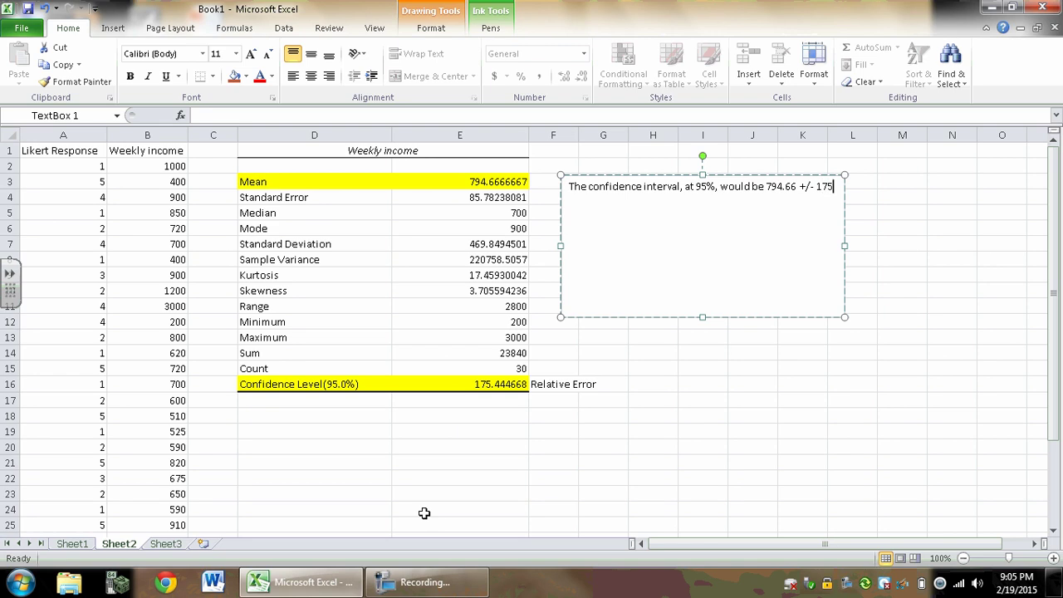
text(44.)
click(329, 413)
Step: Label D18 'Upper' and D19 'Lower', and enter =E3+E16 in E18 for 970.1113347
text(Upper)
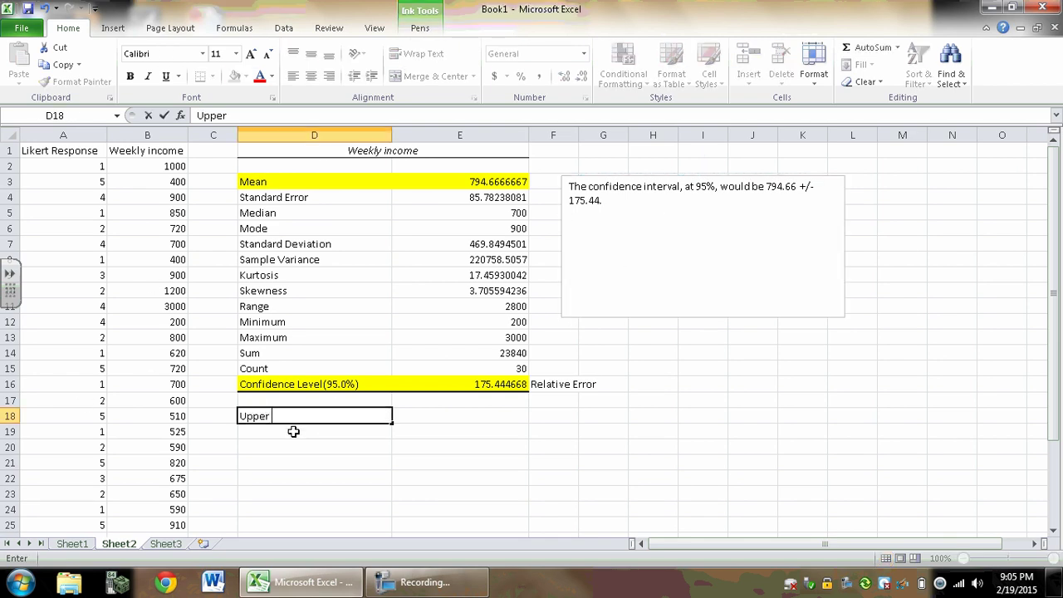
key(Return)
text(Lower)
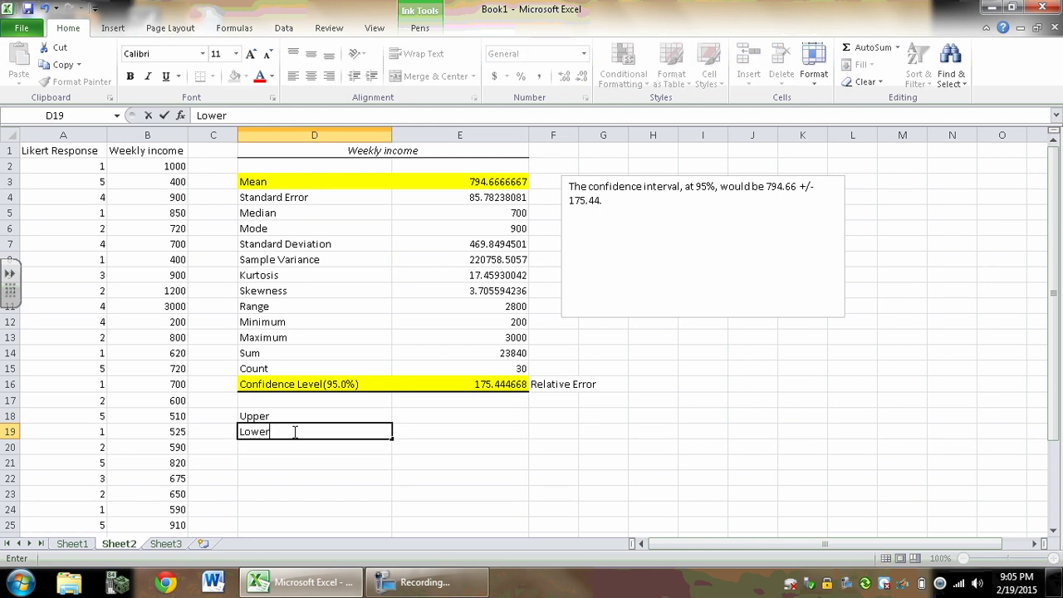
click(428, 415)
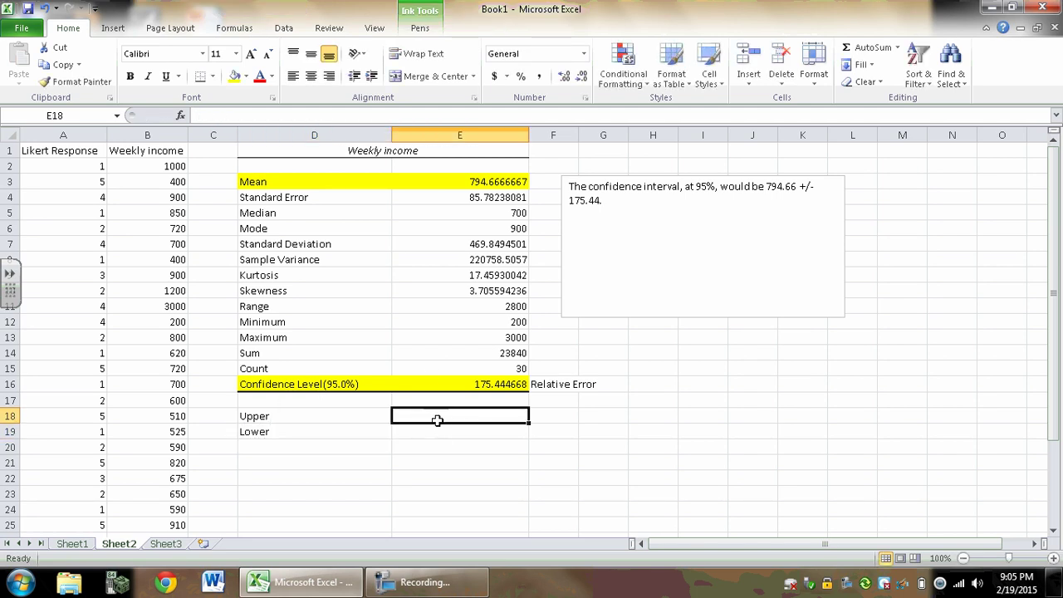
text(=)
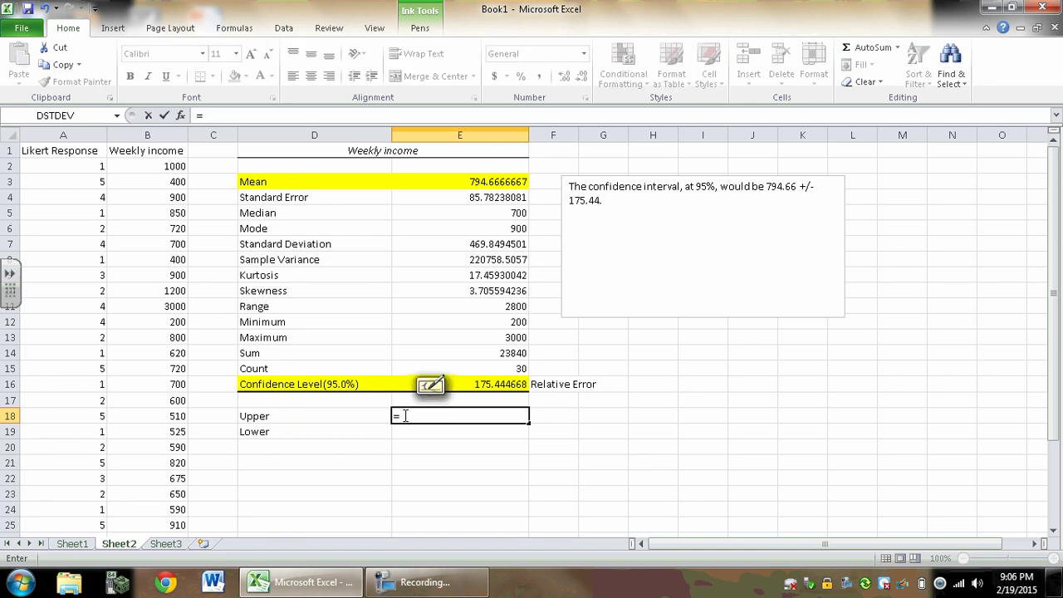
click(496, 181)
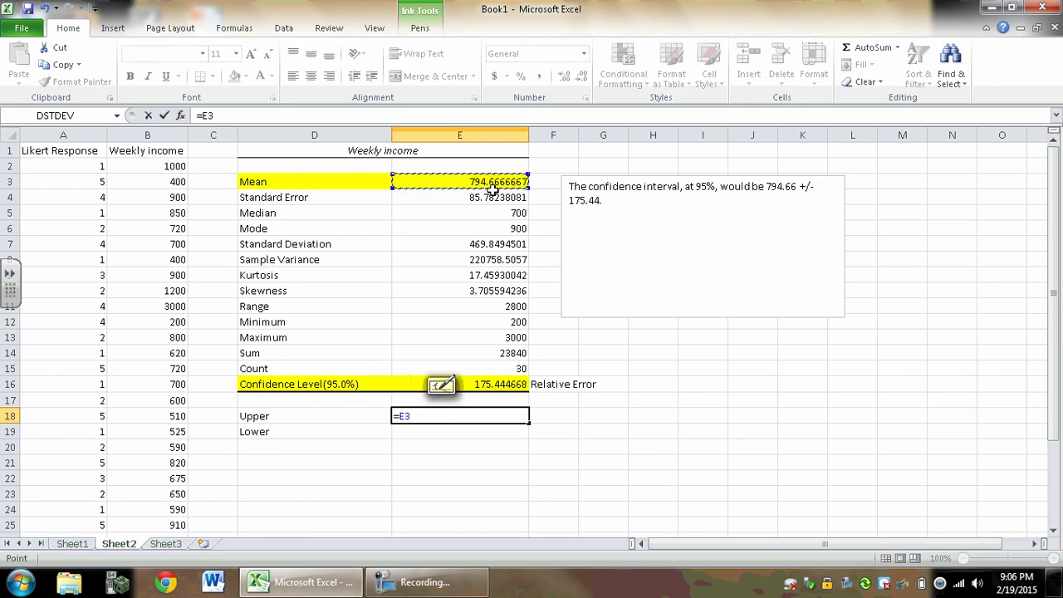
text(+)
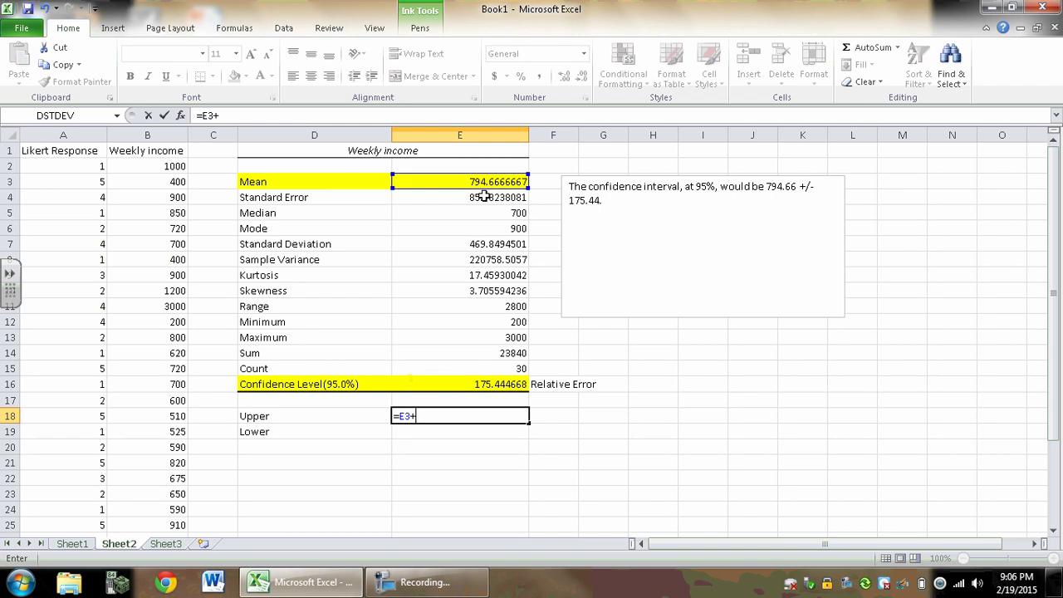
click(482, 383)
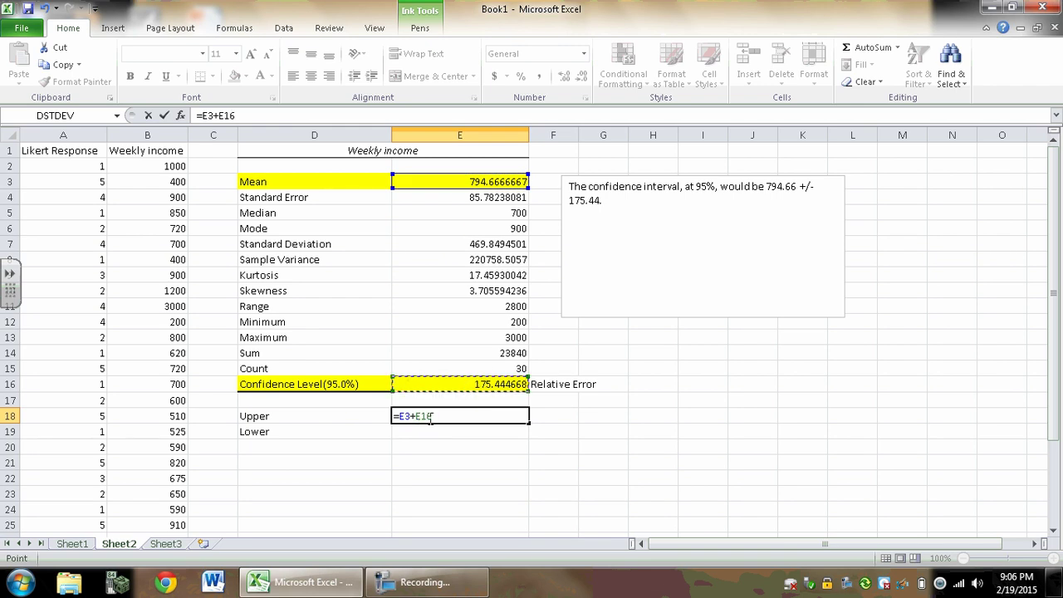
key(Return)
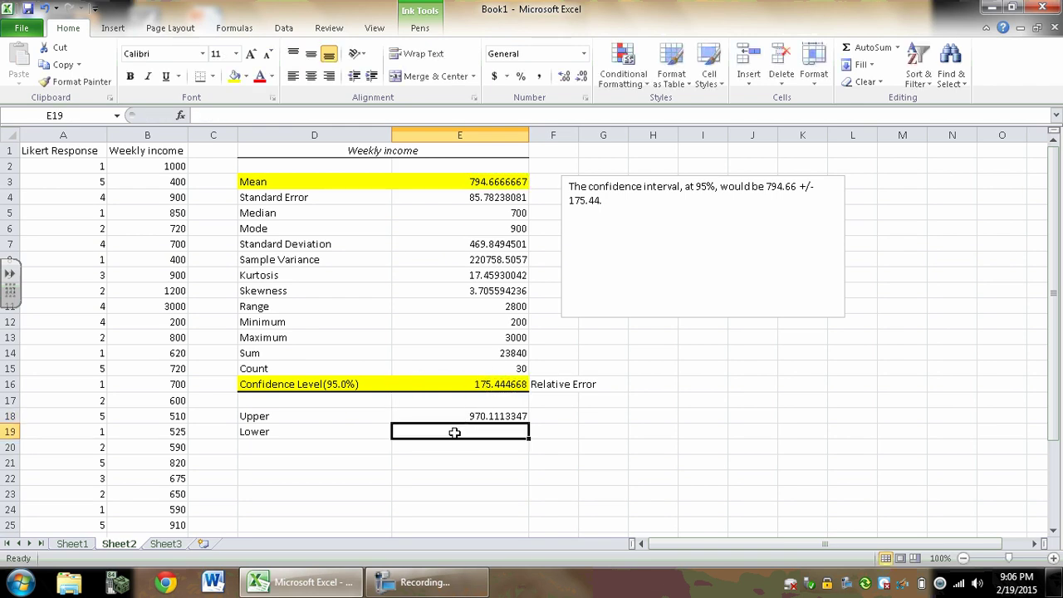
Step: Enter =E3-E16 in E19 to get the lower bound 619.2219987
text(=)
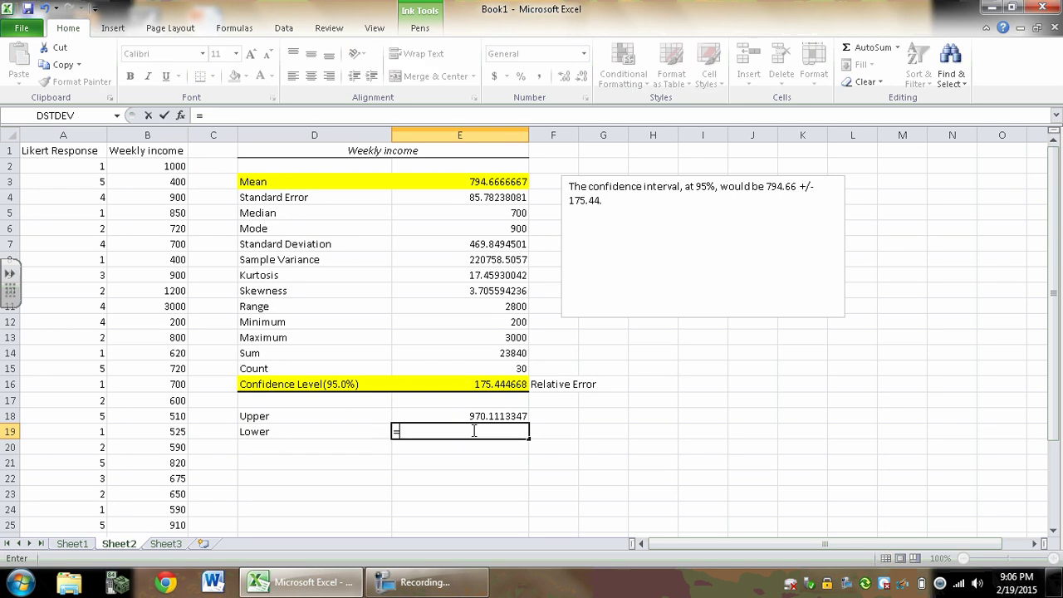
click(505, 187)
text(-)
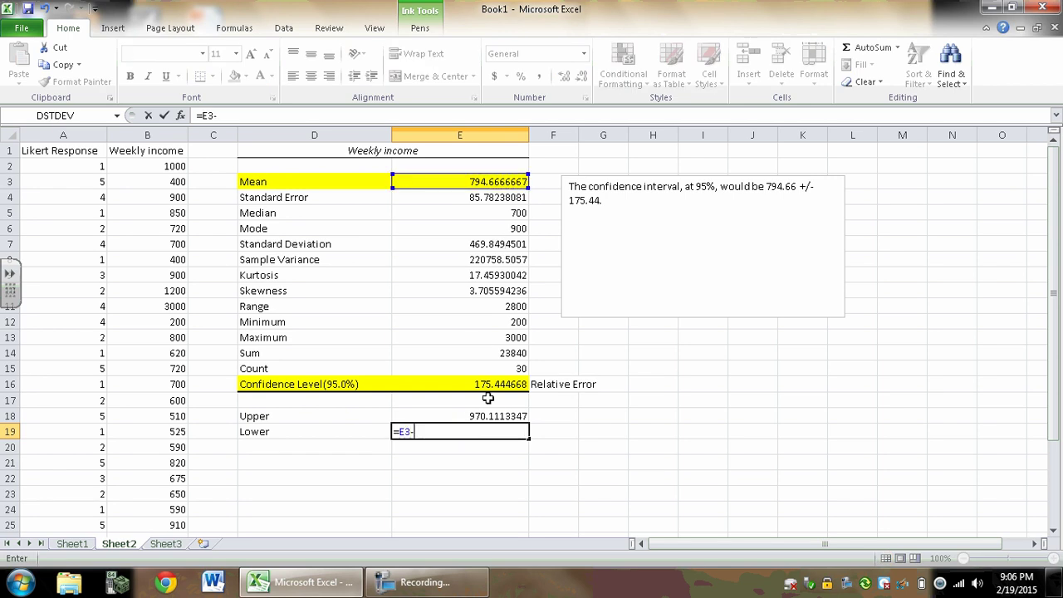
click(488, 384)
key(Return)
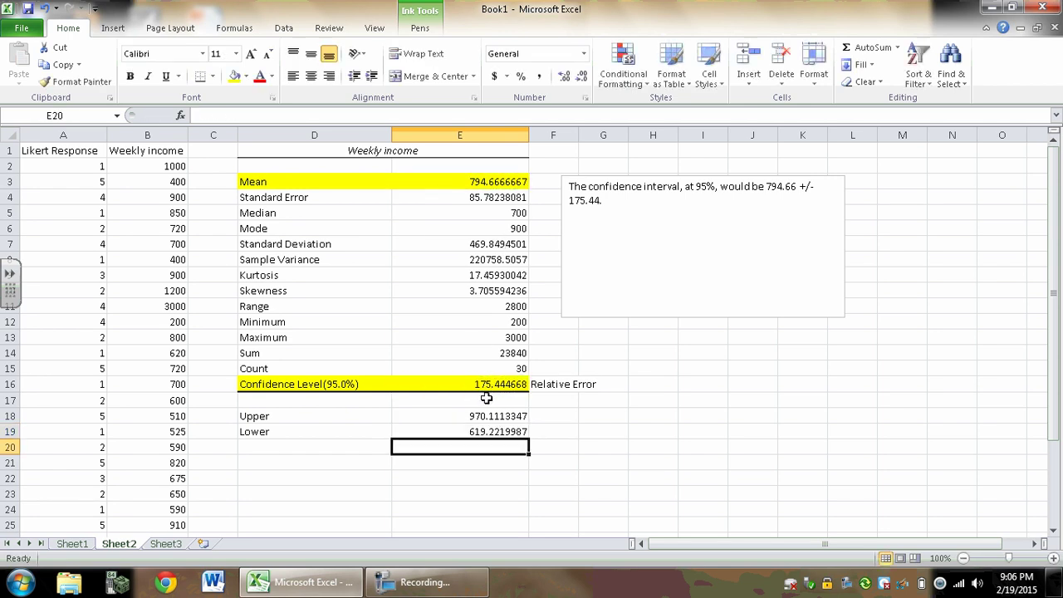
click(589, 224)
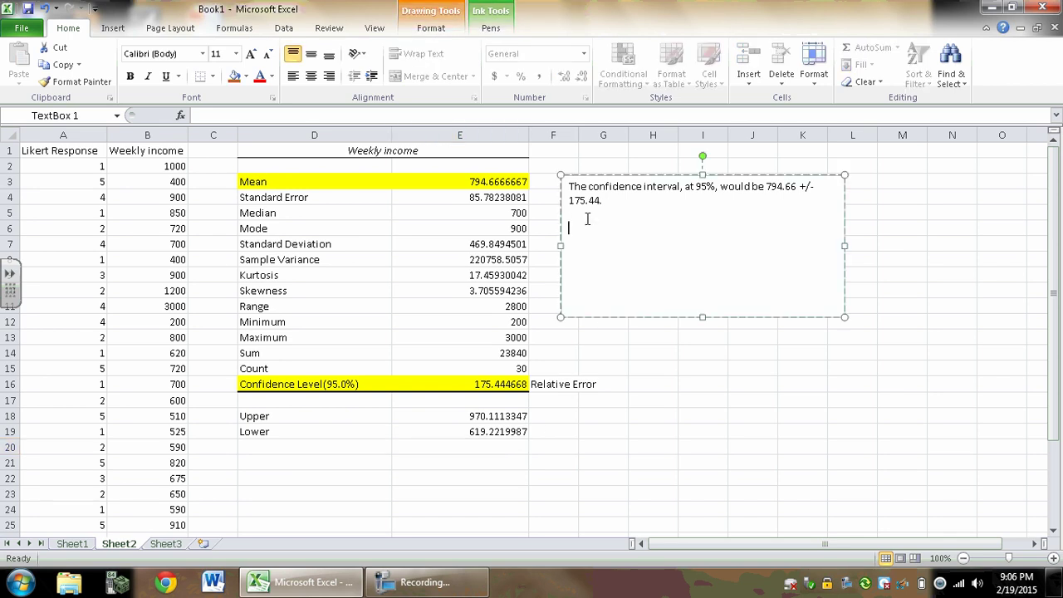
Step: Add text saying the 95% interval is 619 to 970 dollars and contains the population mean weekly income
text(The 95 % confid ence interval would)
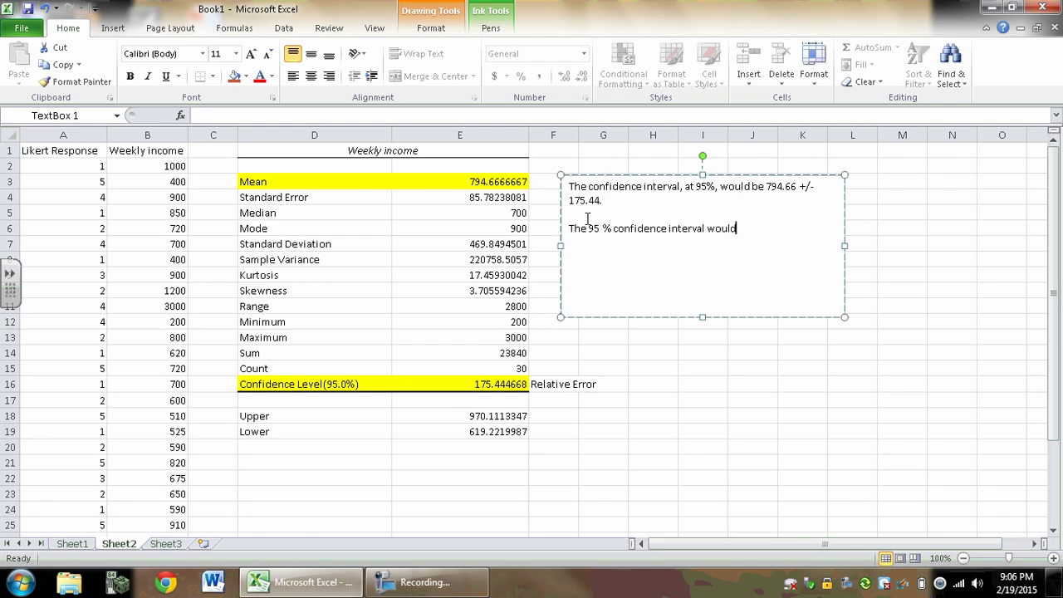
text( be)
text( 619)
text( to)
text( 970)
text( dollars)
text(In other w)
text(orse,)
key(BackSpace)
text(ds,)
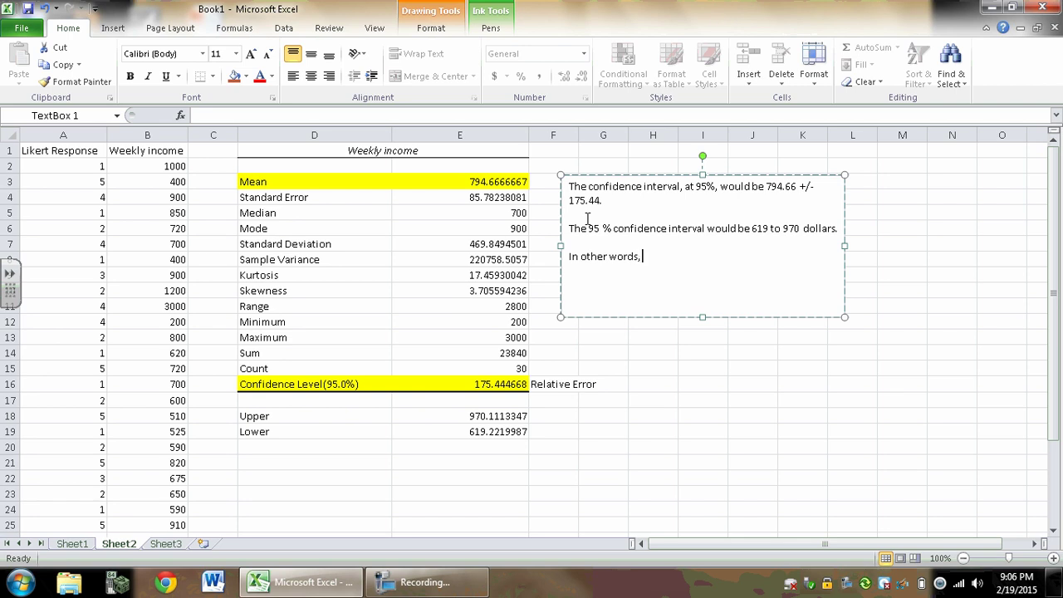
text( we're quite sure that the population men)
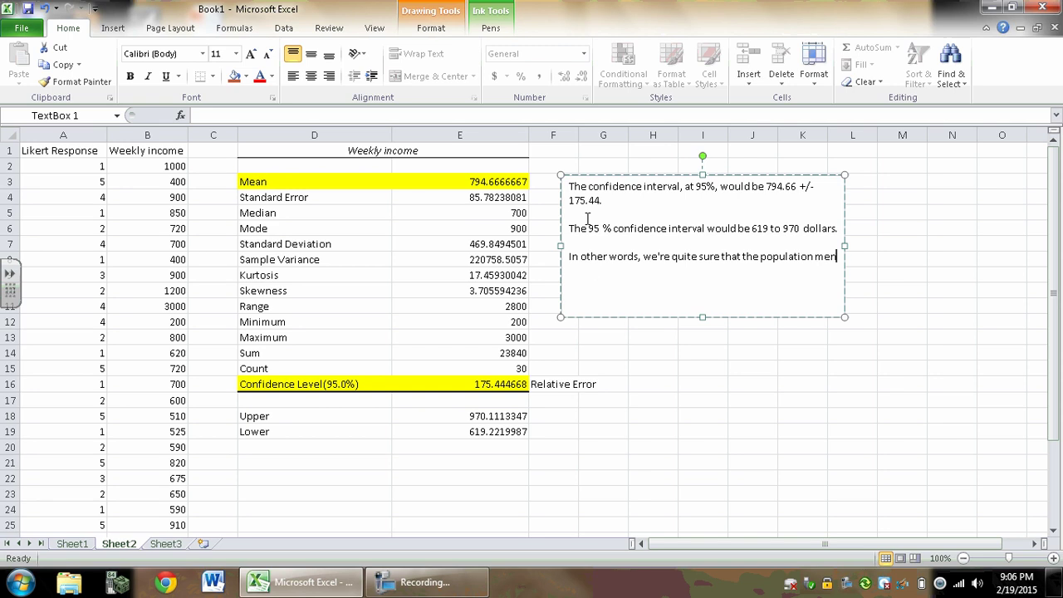
key(BackSpace)
text(an for weekly income i)
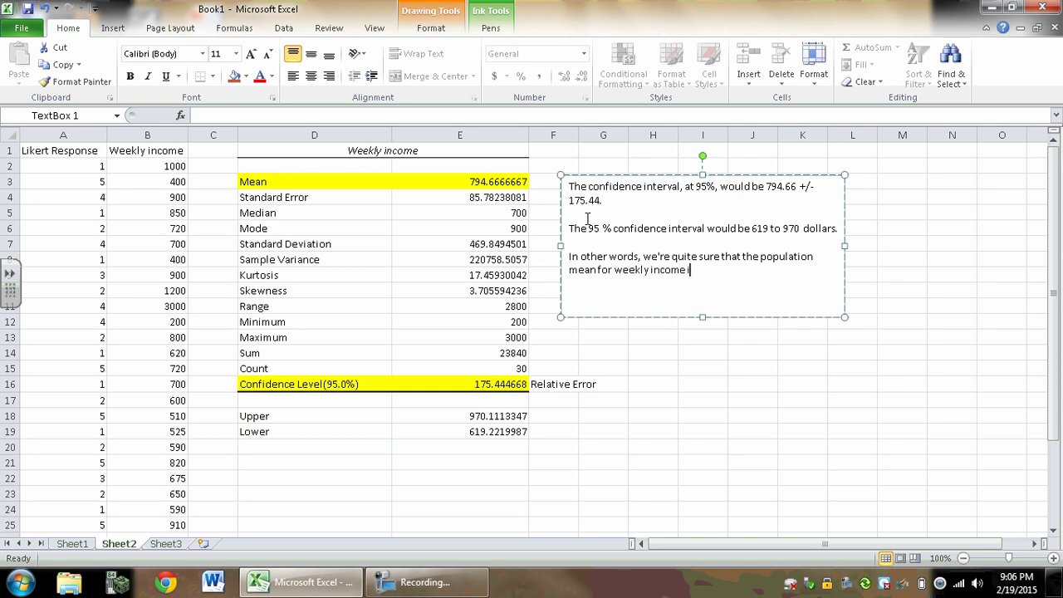
text(s between 970 and 619 dollars.)
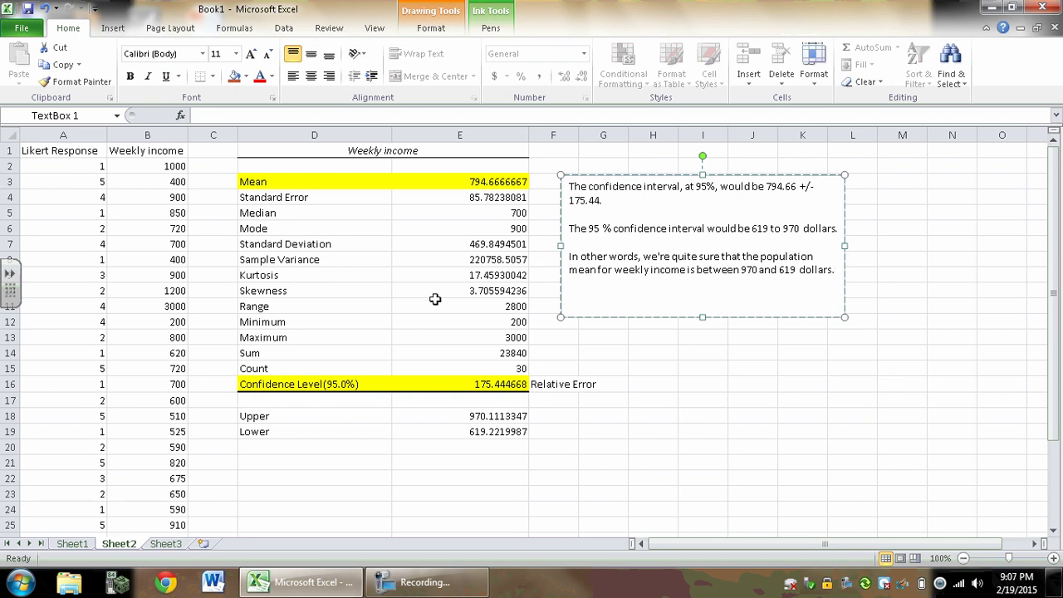